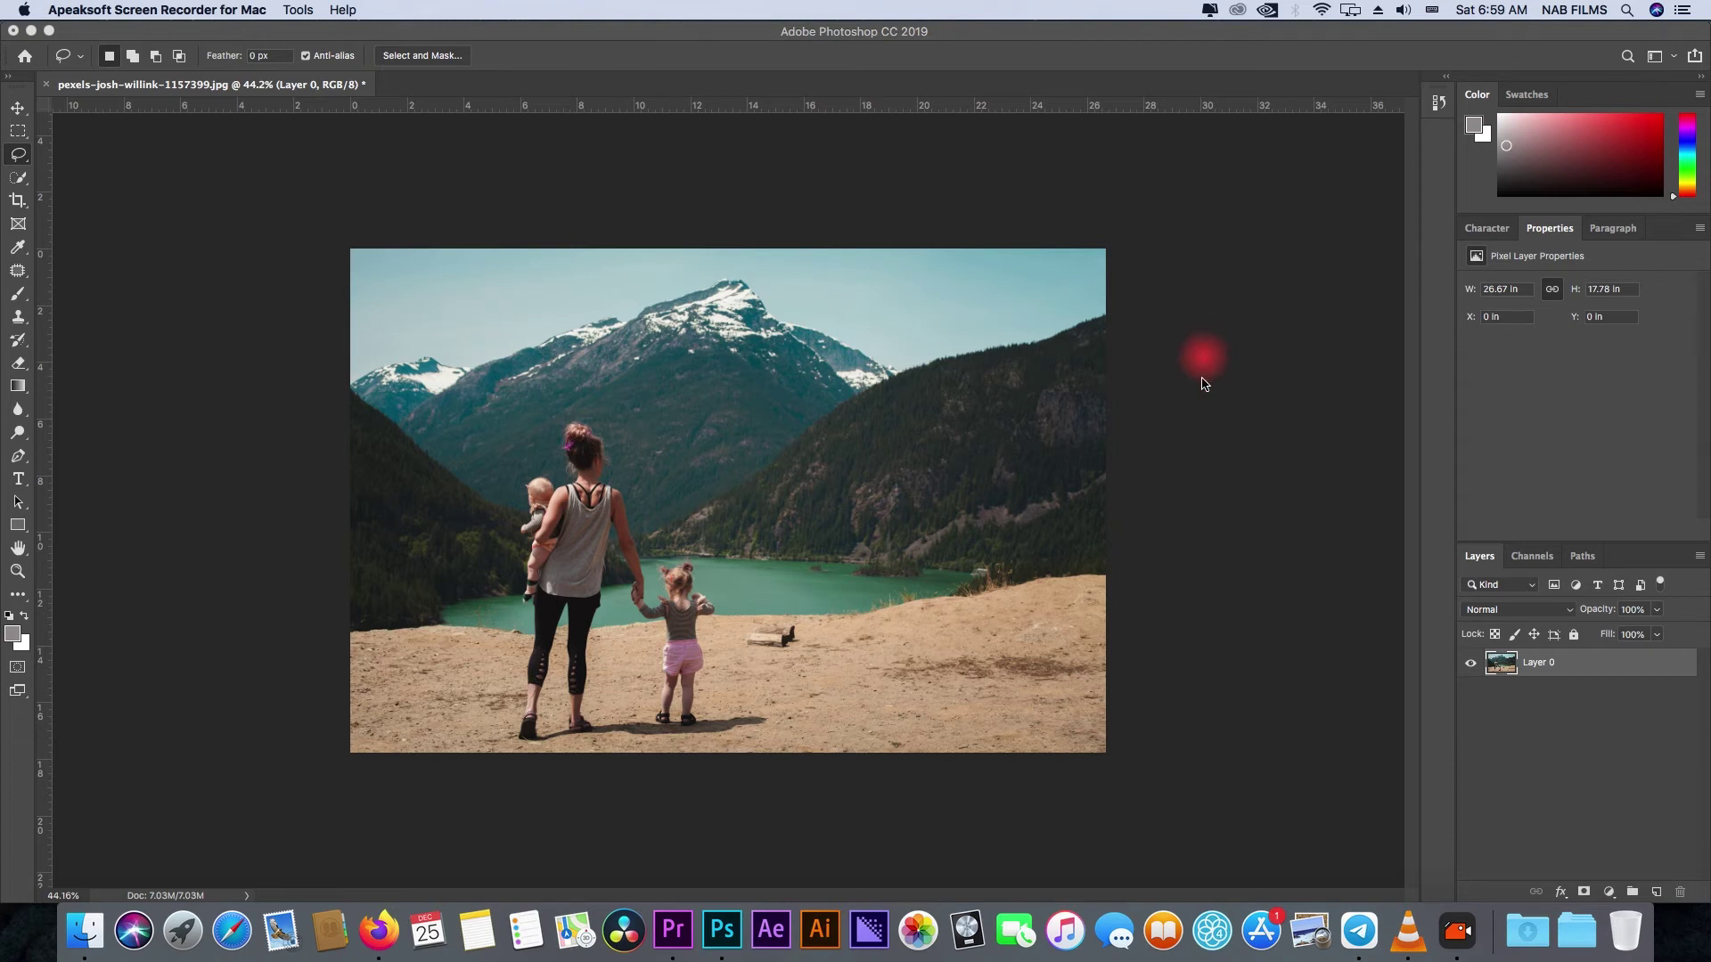
# Zoom in and draw a freehand Lasso outline around the wooden log and its shadow.
pyautogui.press('super+plus')
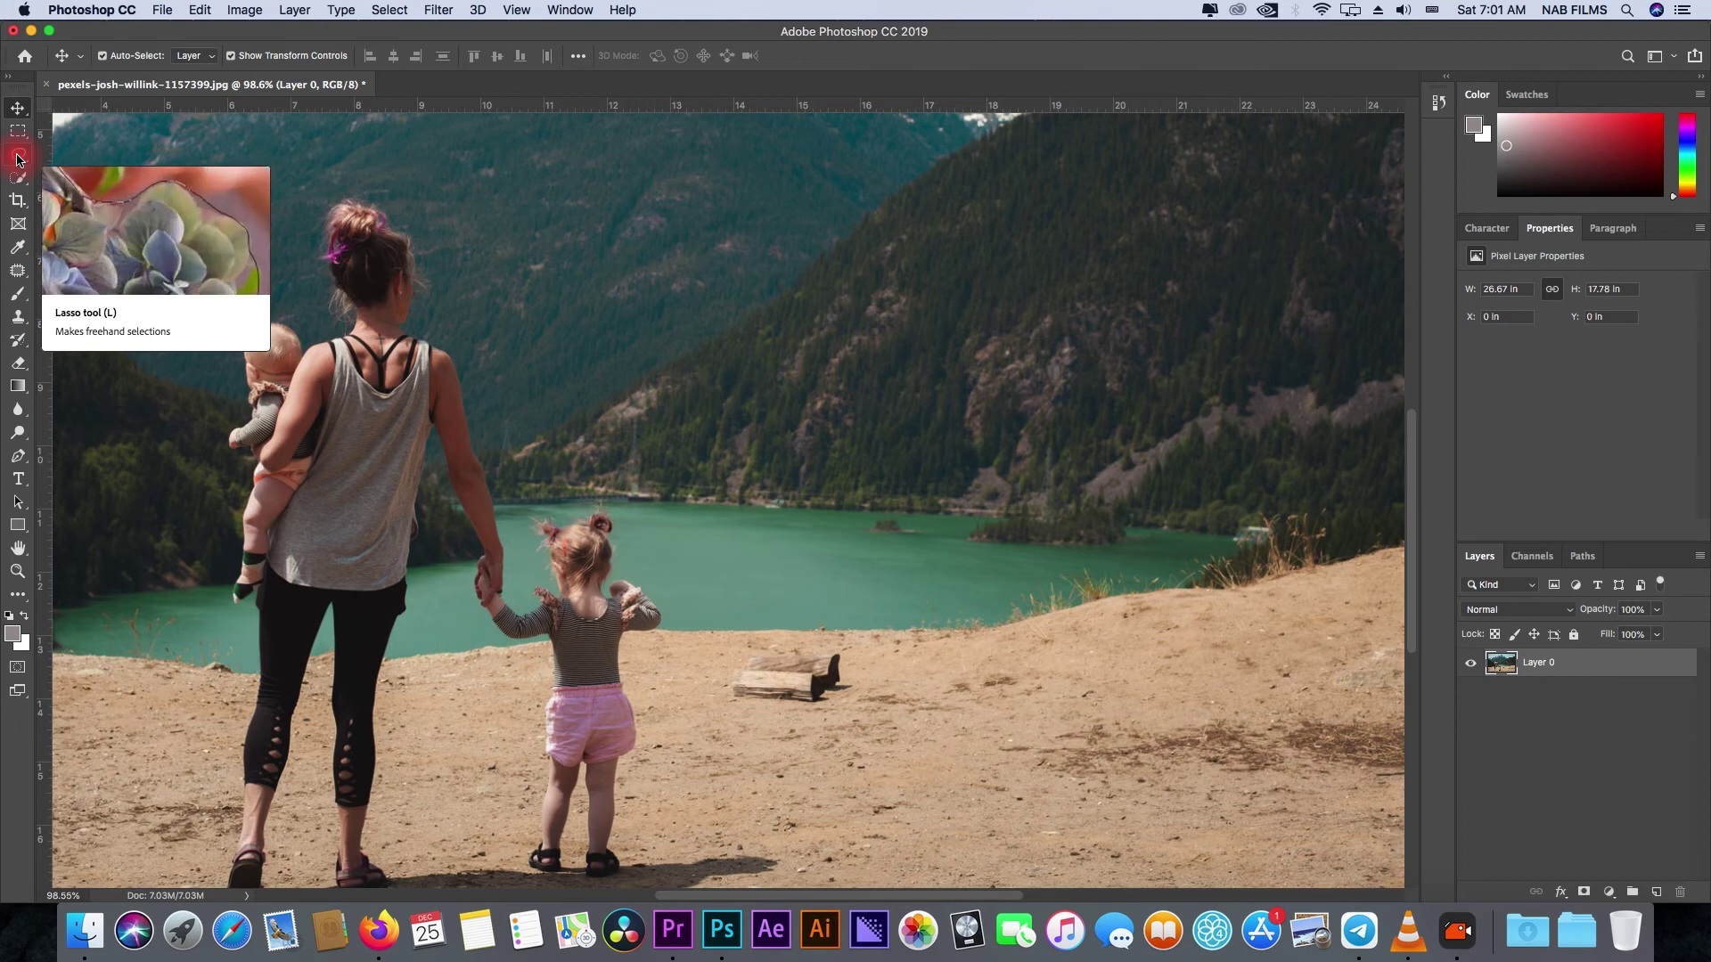
pyautogui.click(20, 159)
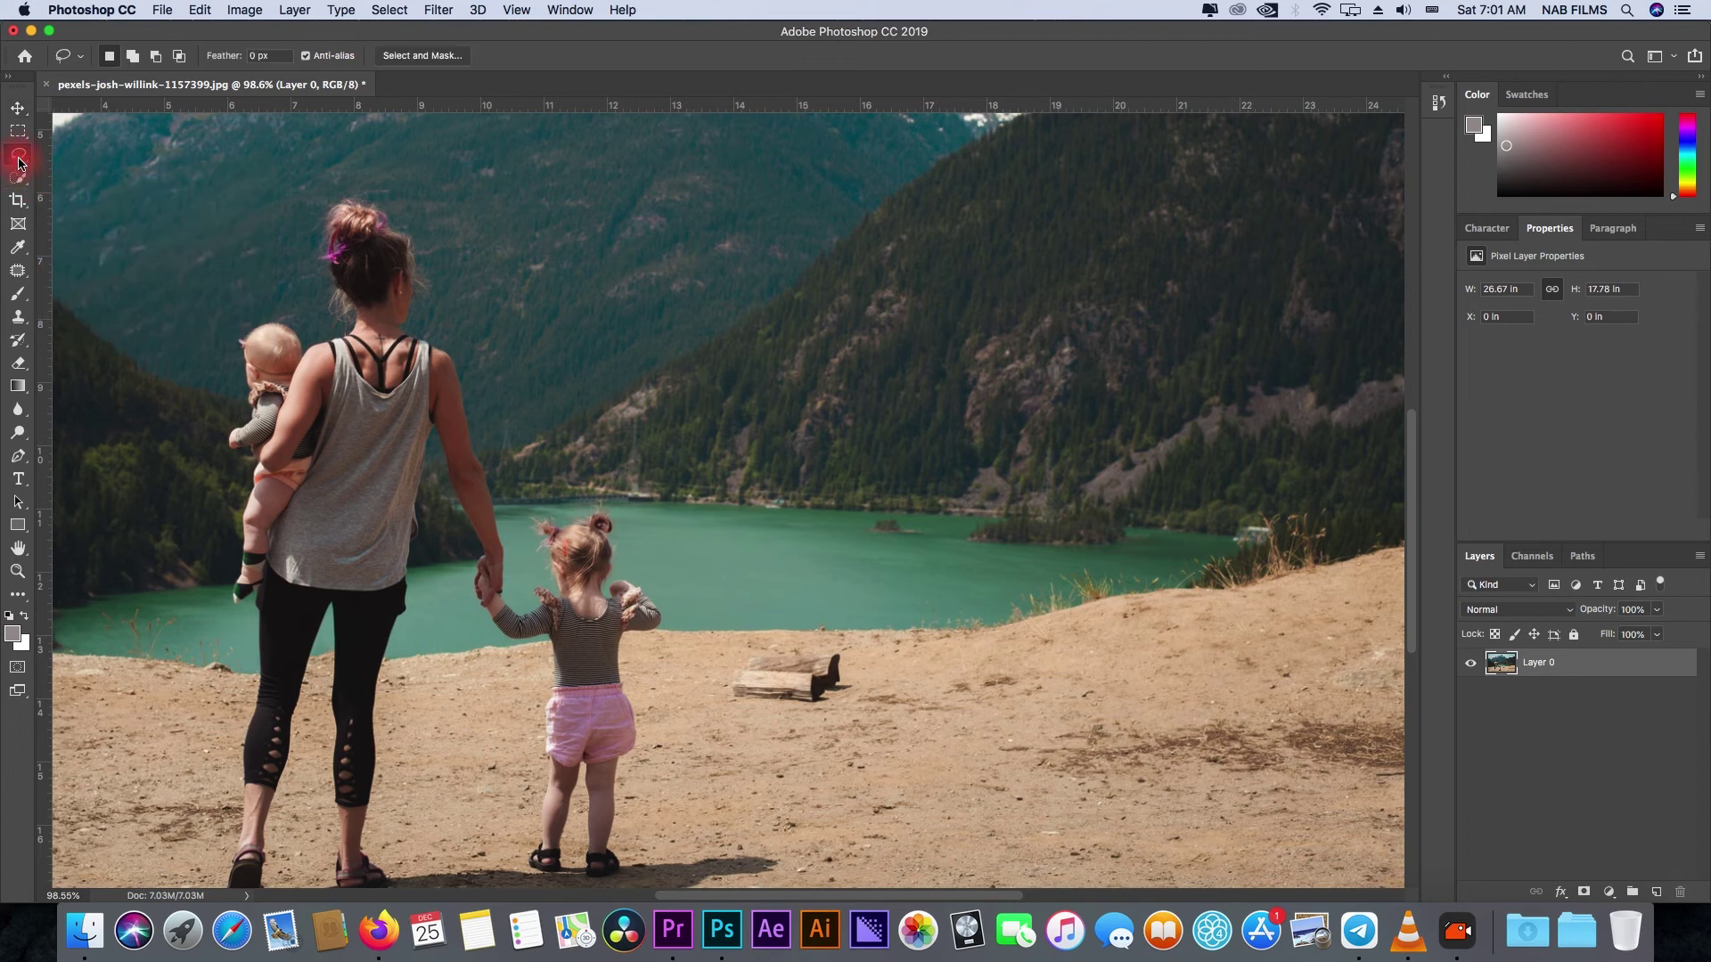
pyautogui.click(573, 547)
pyautogui.scroll(5, 757, 671)
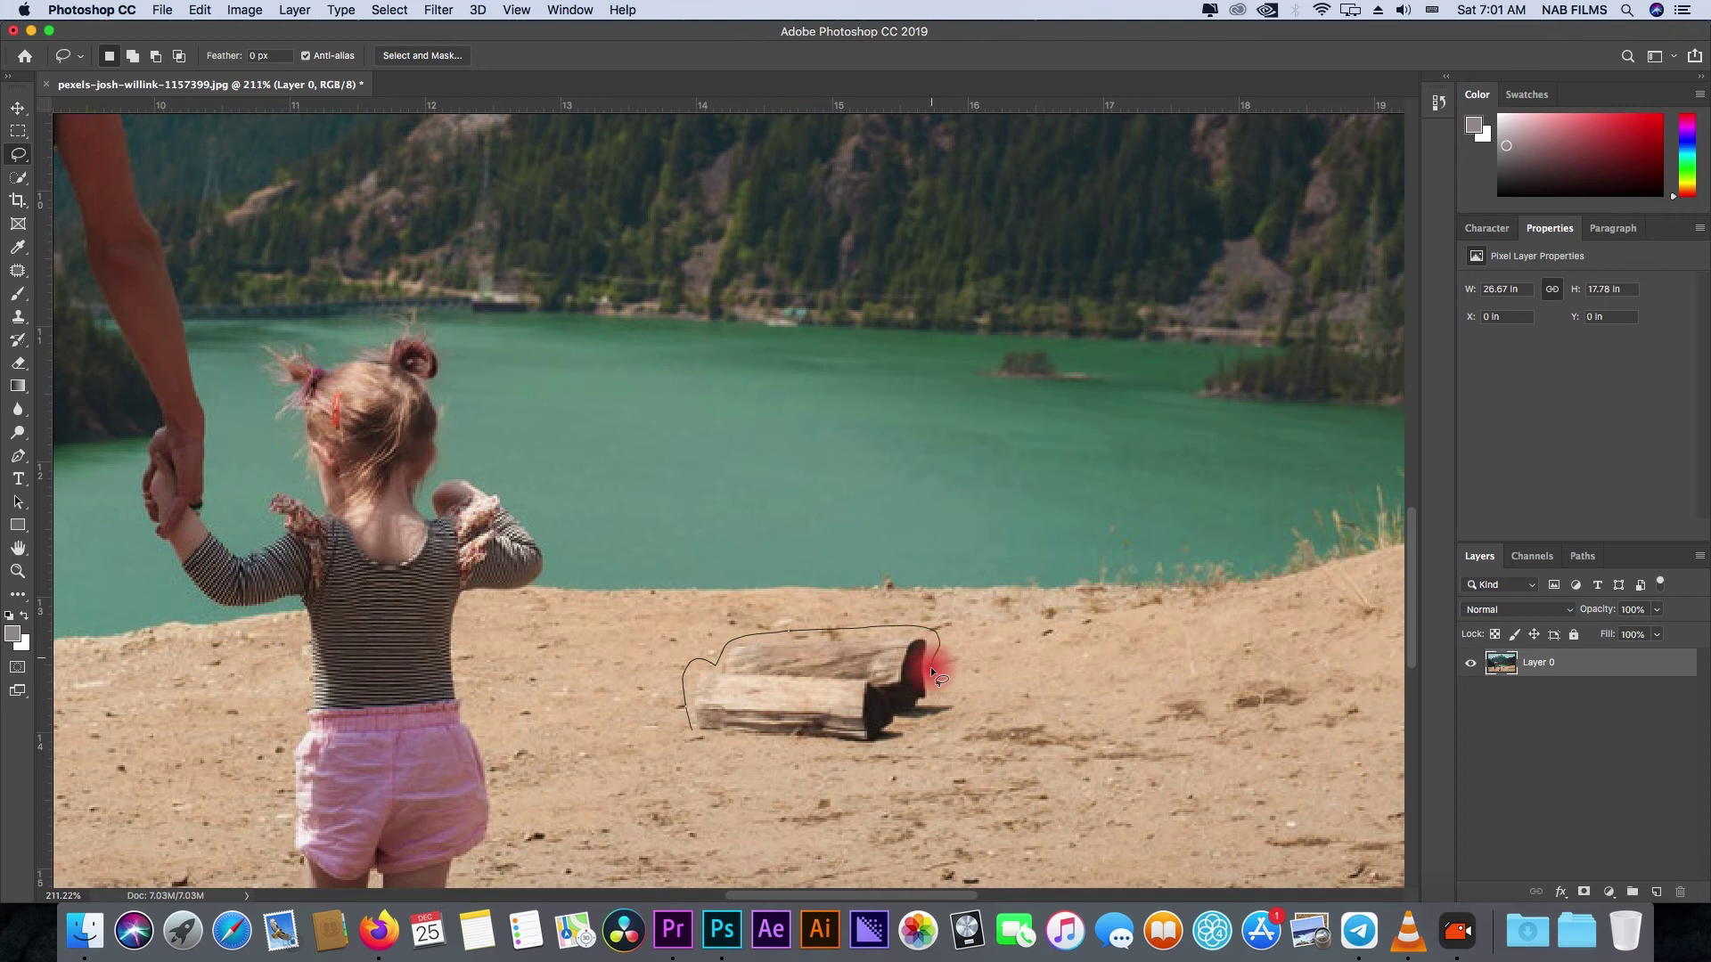
pyautogui.moveTo(951, 721); pyautogui.dragTo(695, 729)
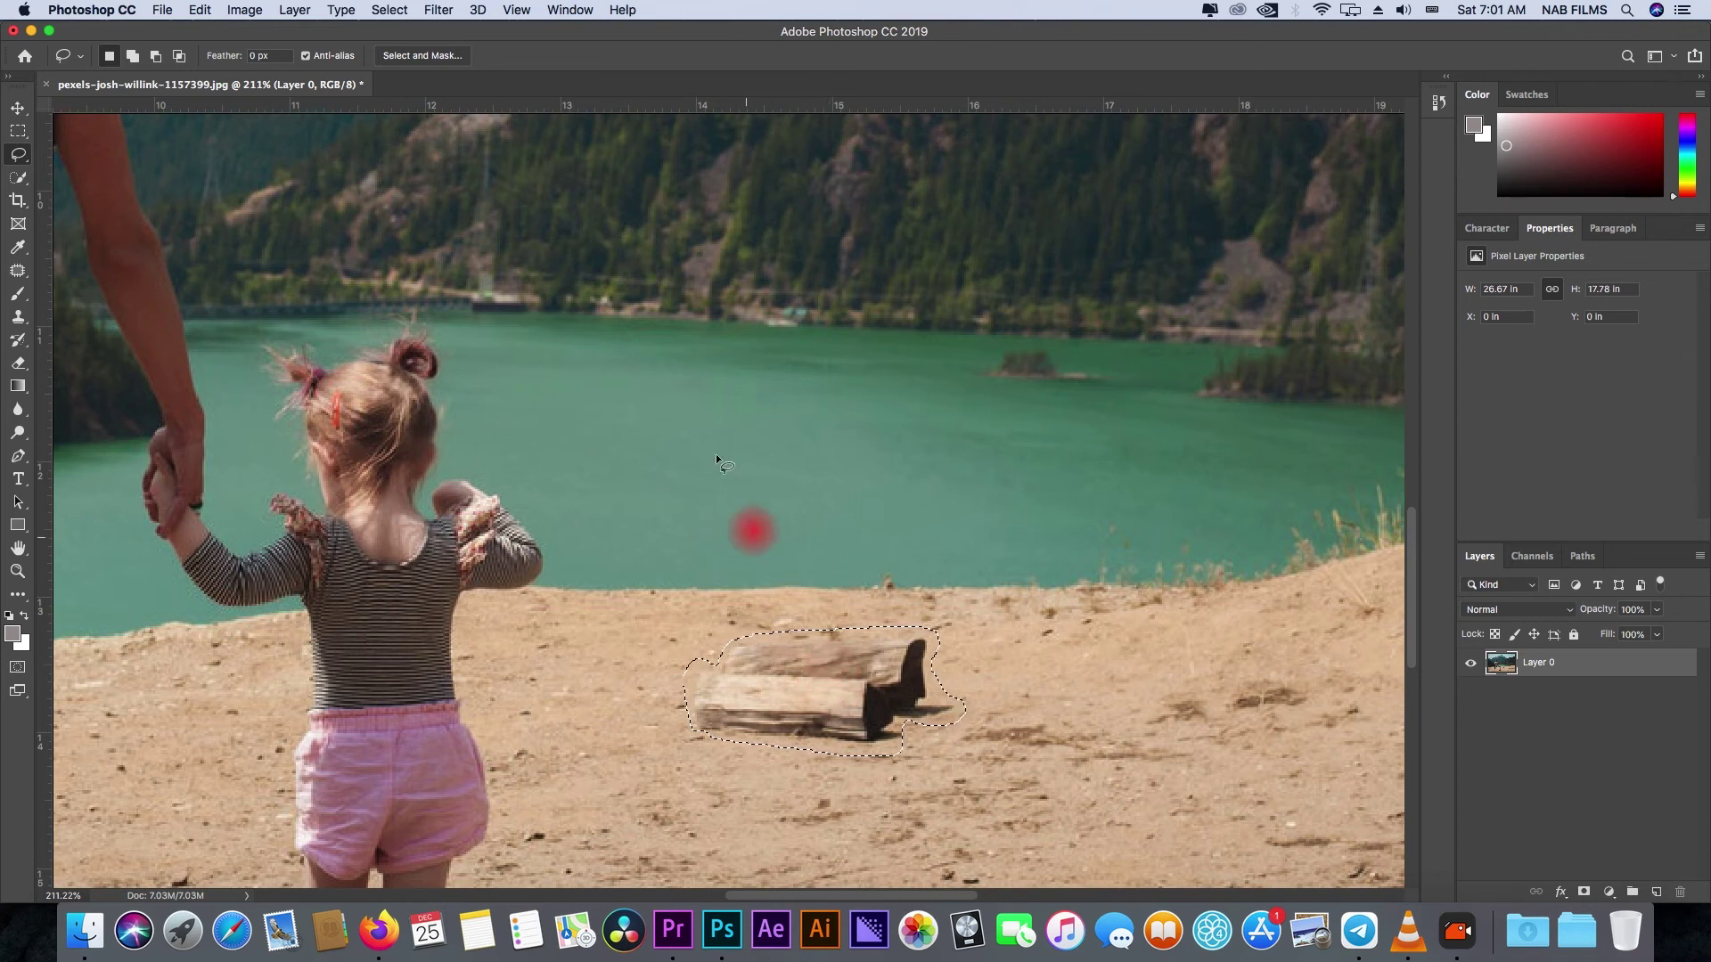
pyautogui.click(200, 11)
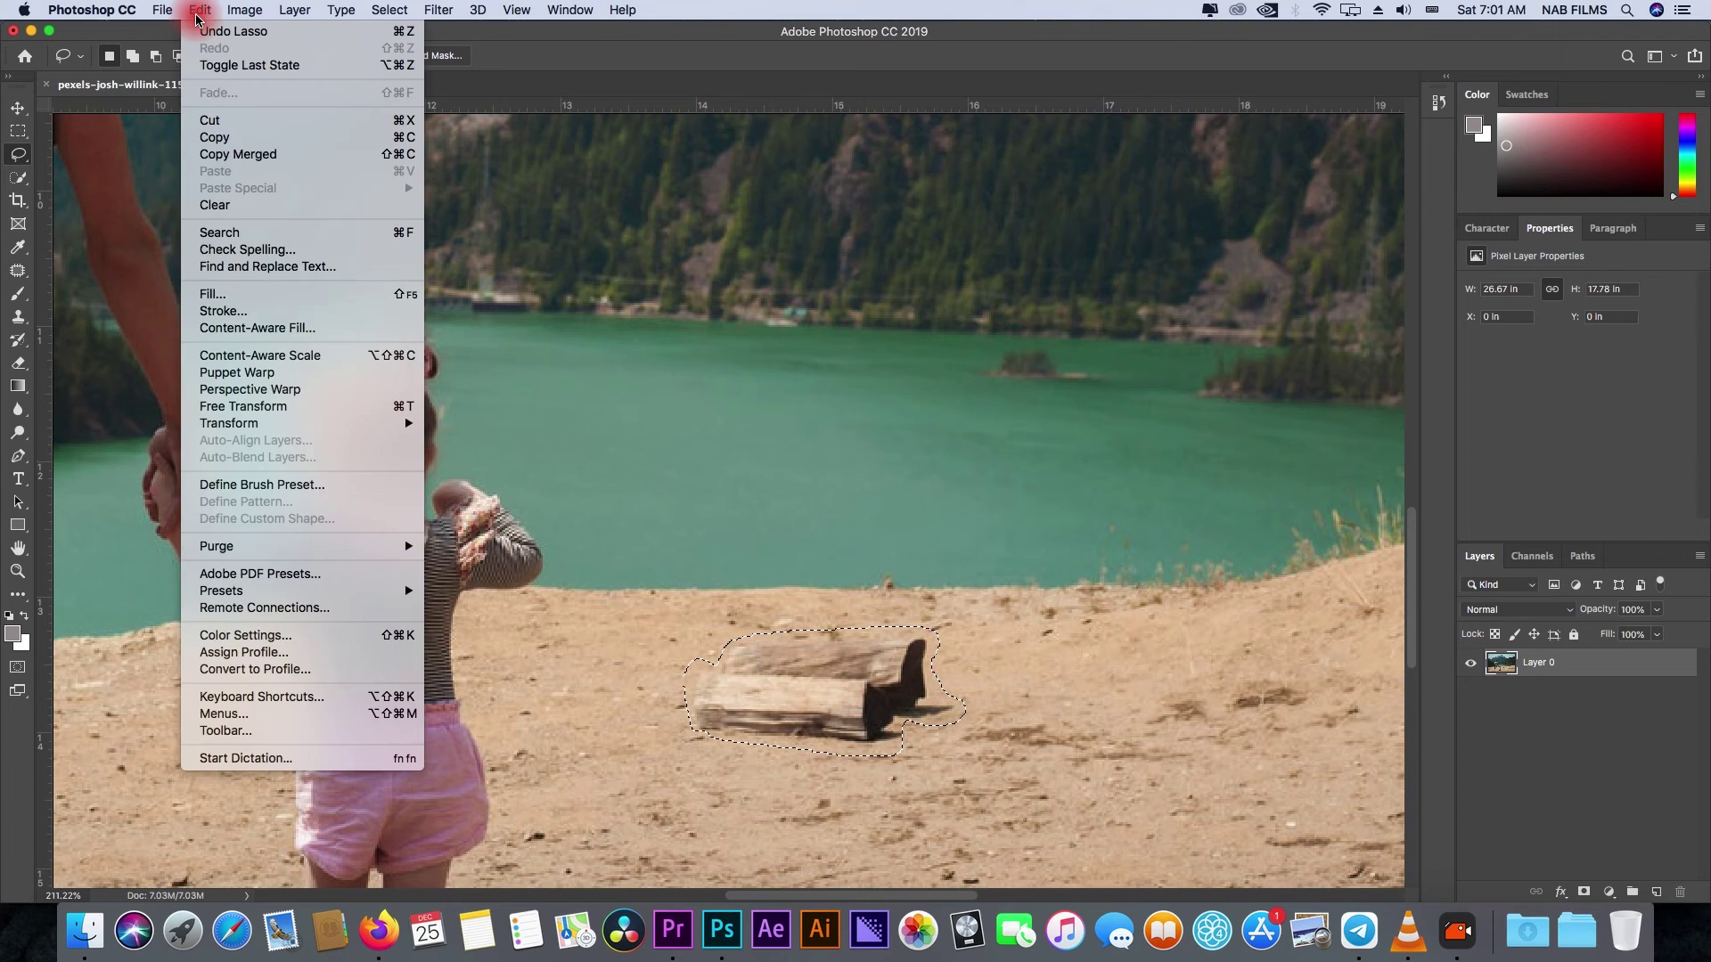
# Fill the log selection using Edit > Fill with Contents set to Content-Aware.
pyautogui.click(219, 295)
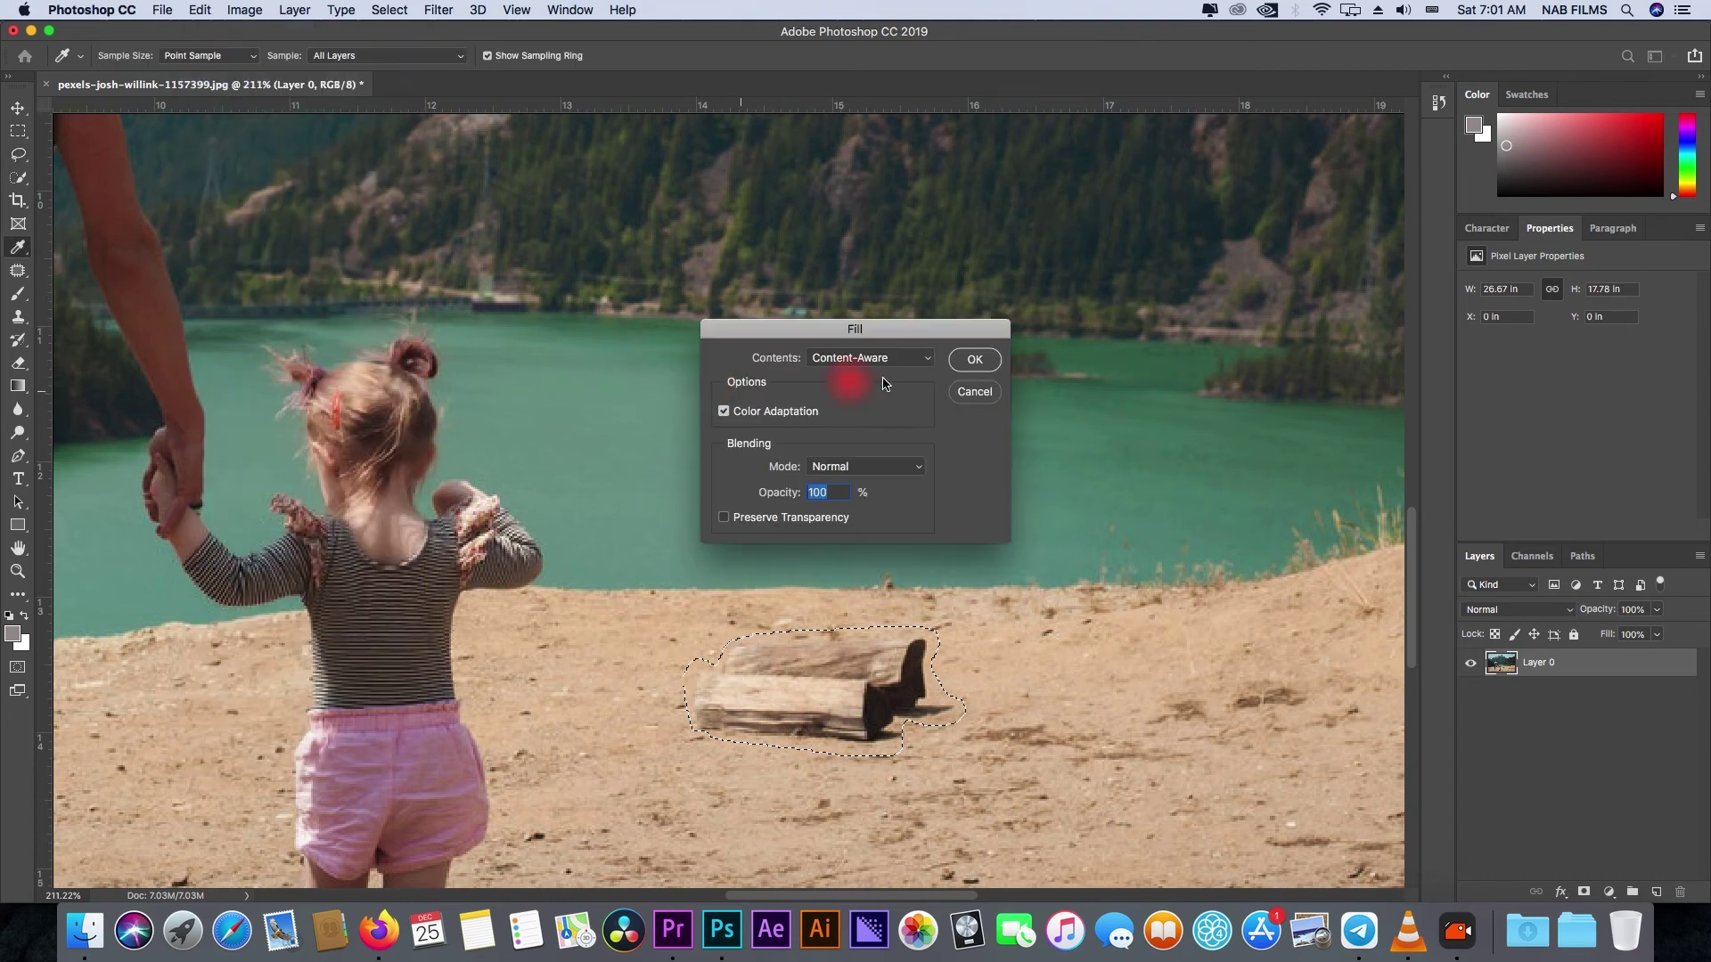
pyautogui.click(928, 363)
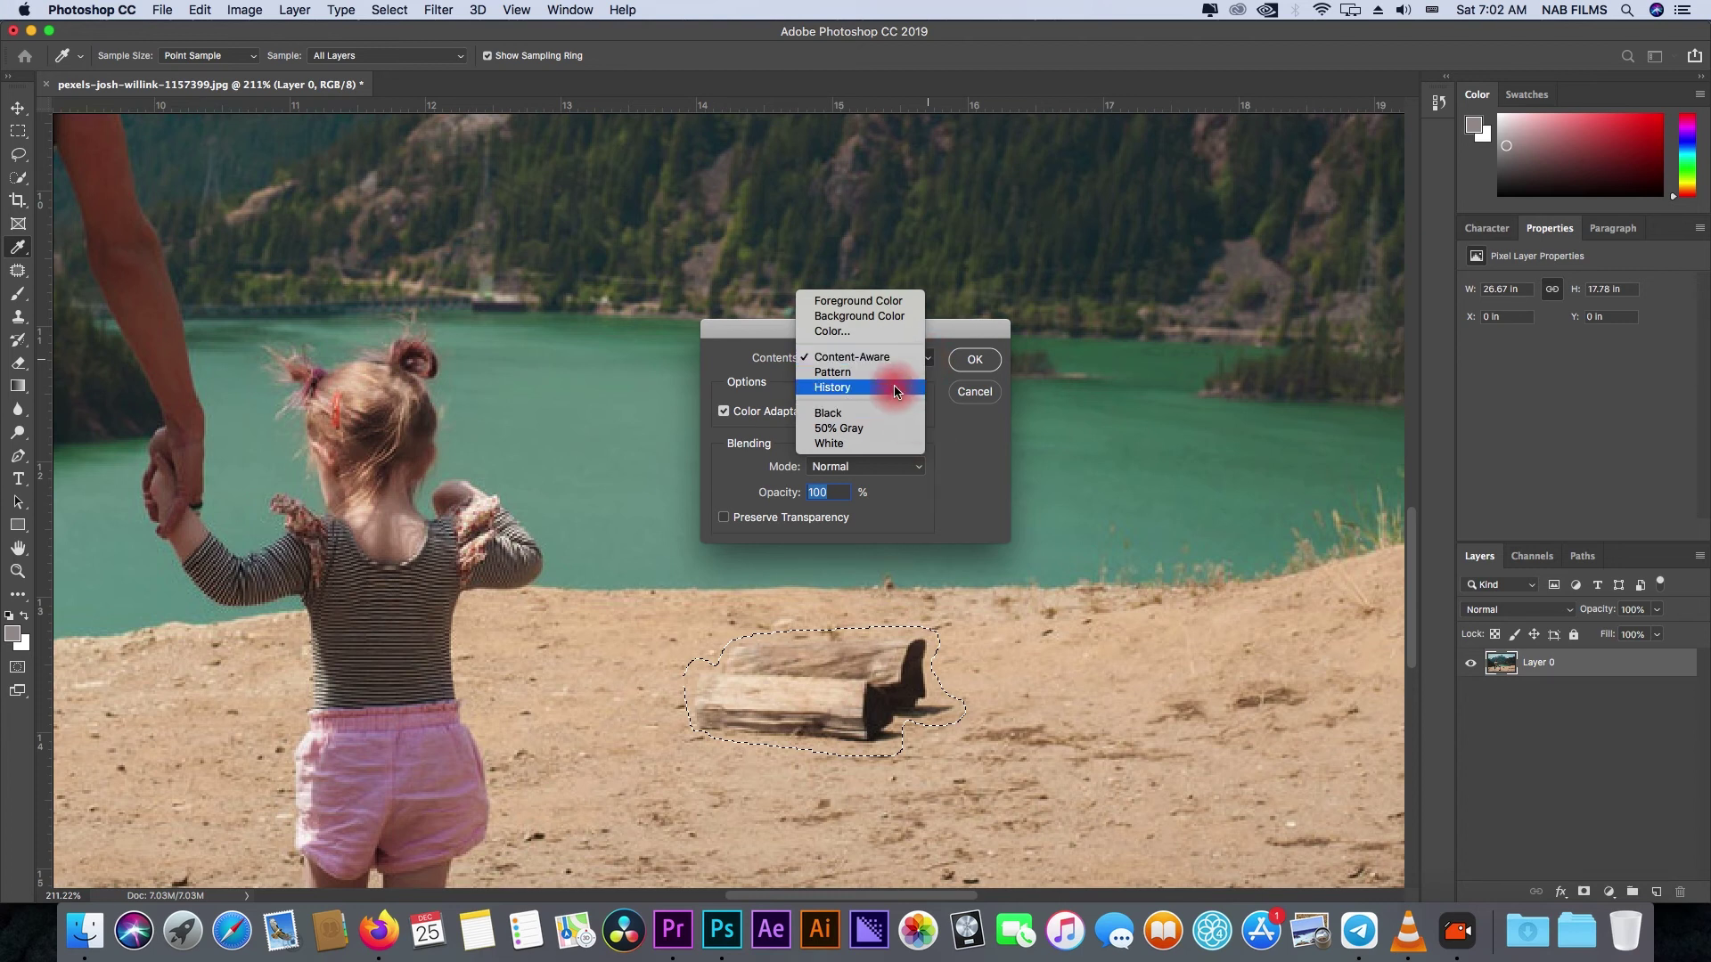
pyautogui.click(966, 361)
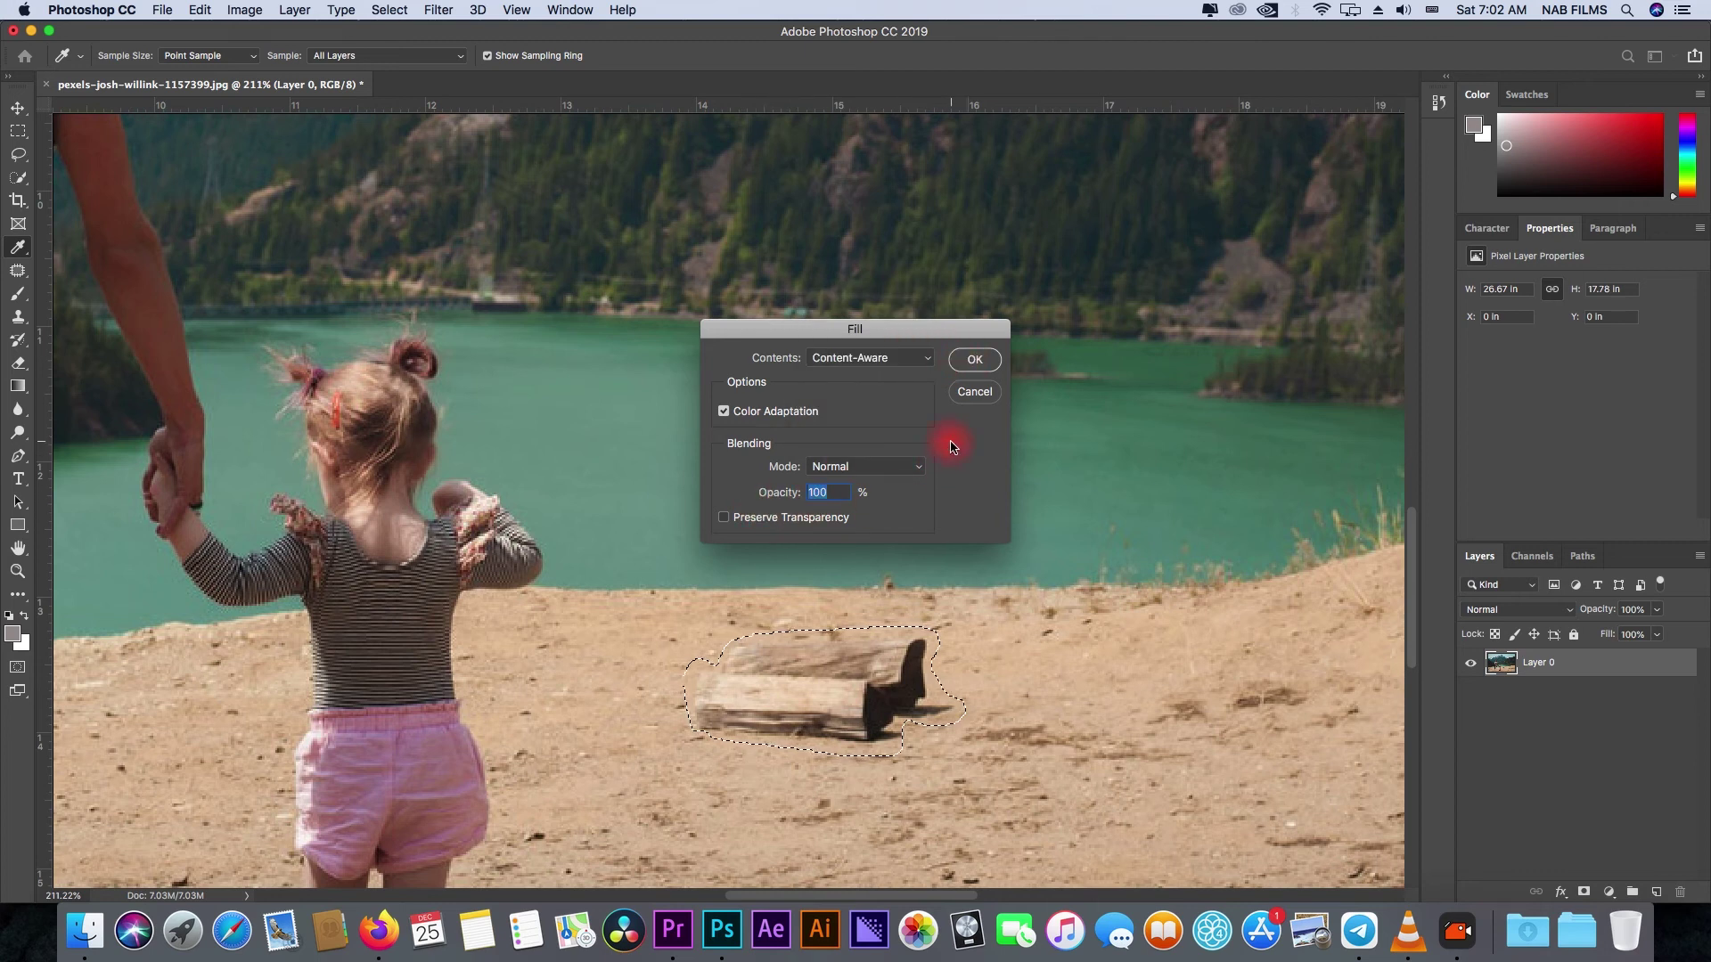
pyautogui.click(973, 359)
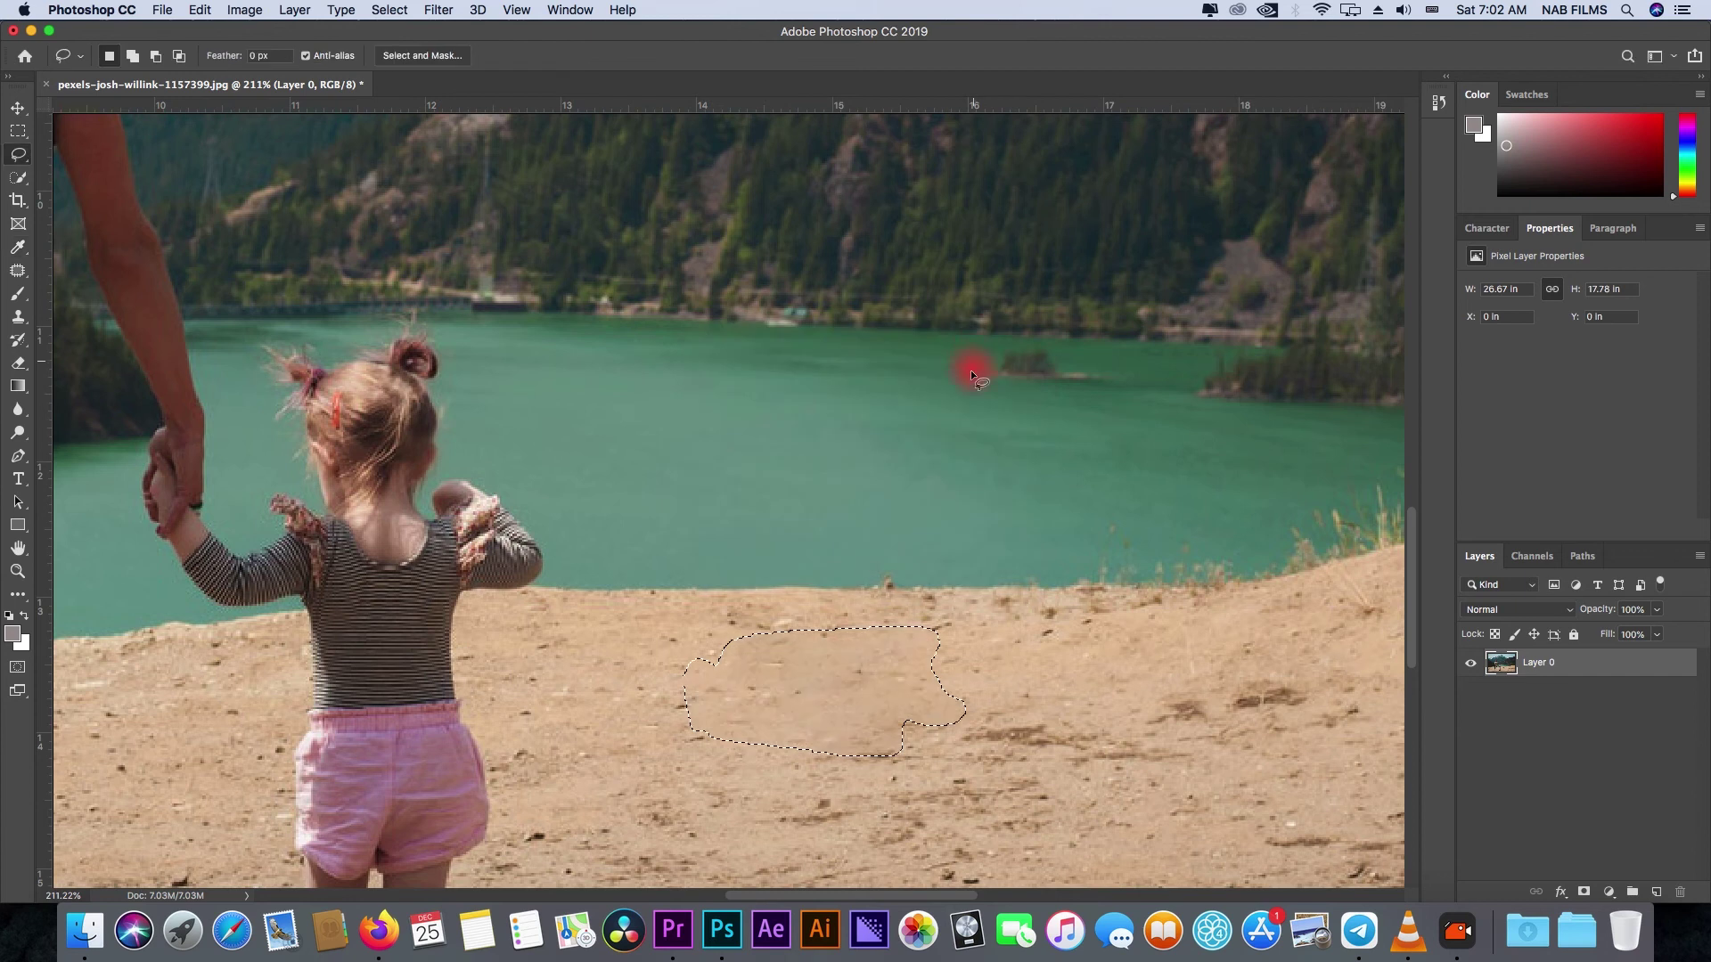
pyautogui.scroll(-2, 884, 646)
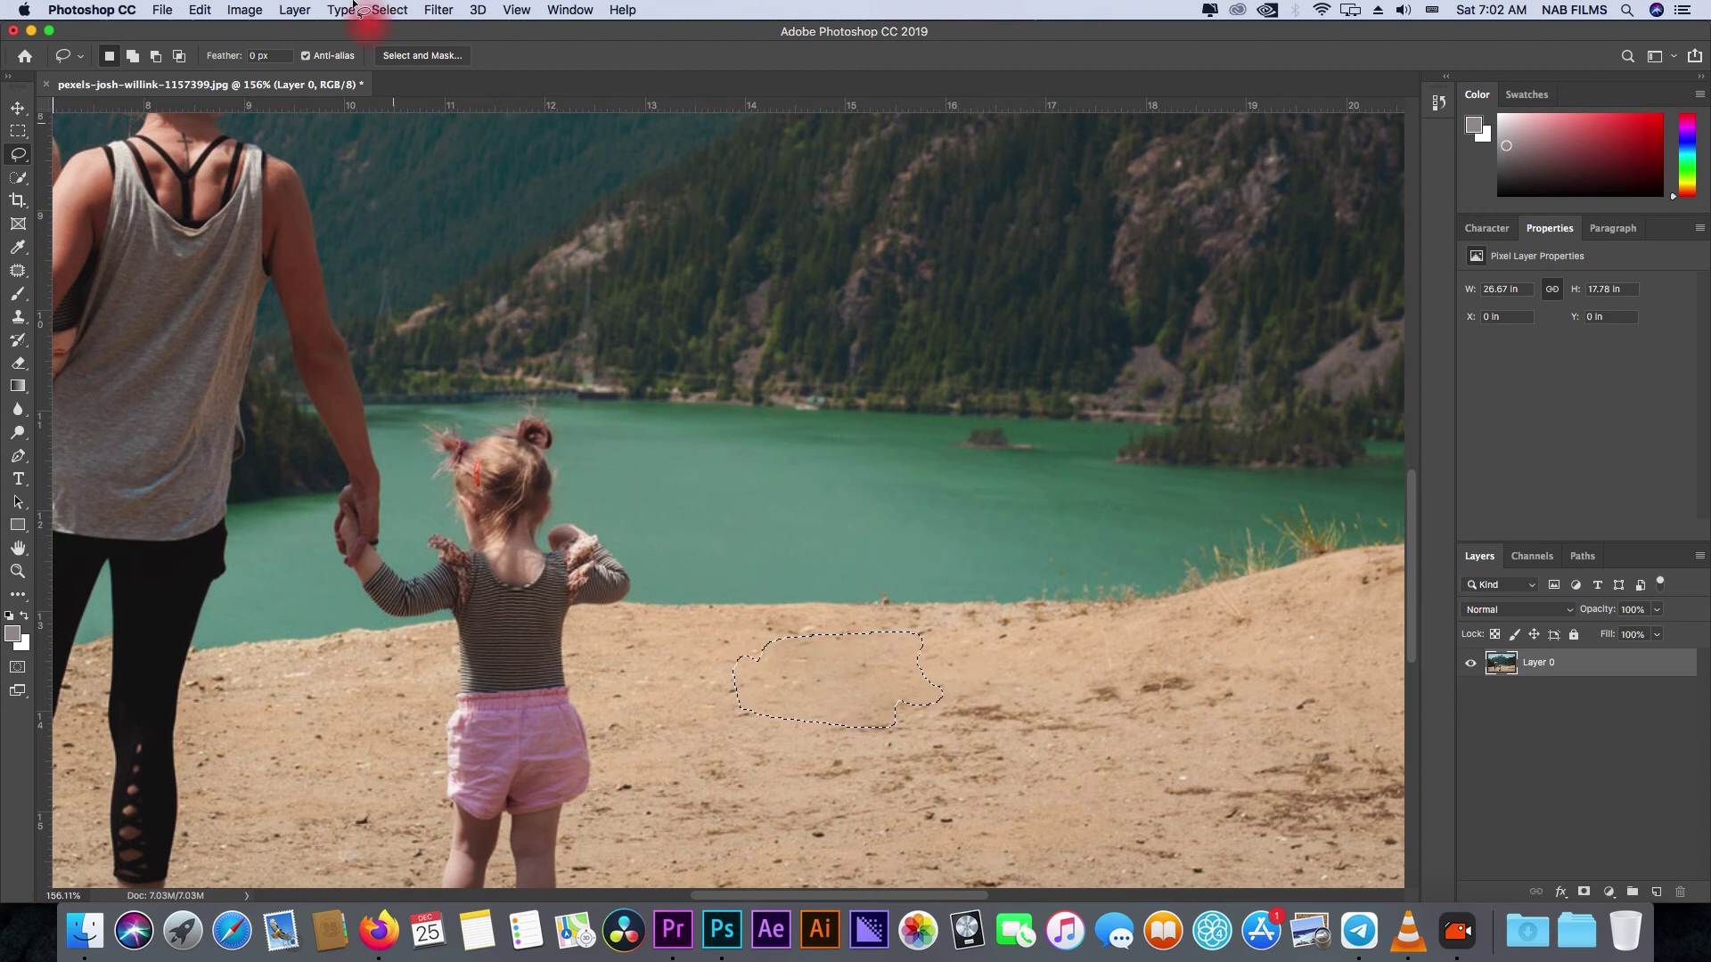
# Clear the marching-ants outline with Select > Deselect.
pyautogui.click(389, 10)
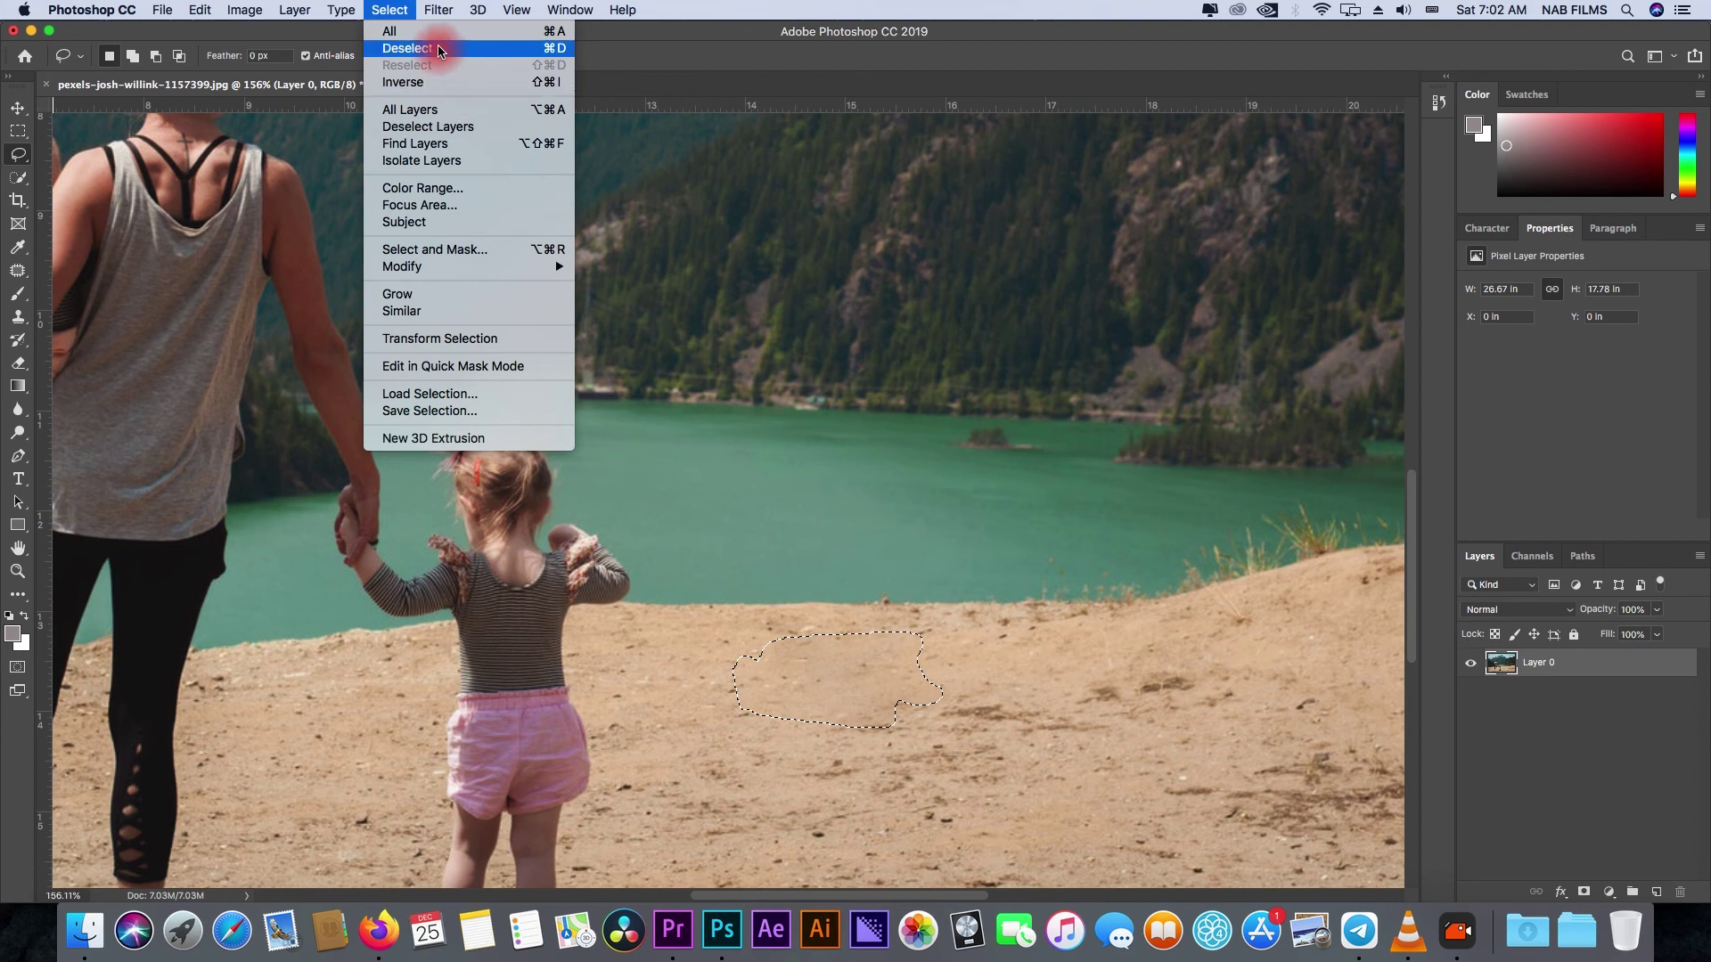
pyautogui.click(408, 49)
pyautogui.scroll(-5, 870, 654)
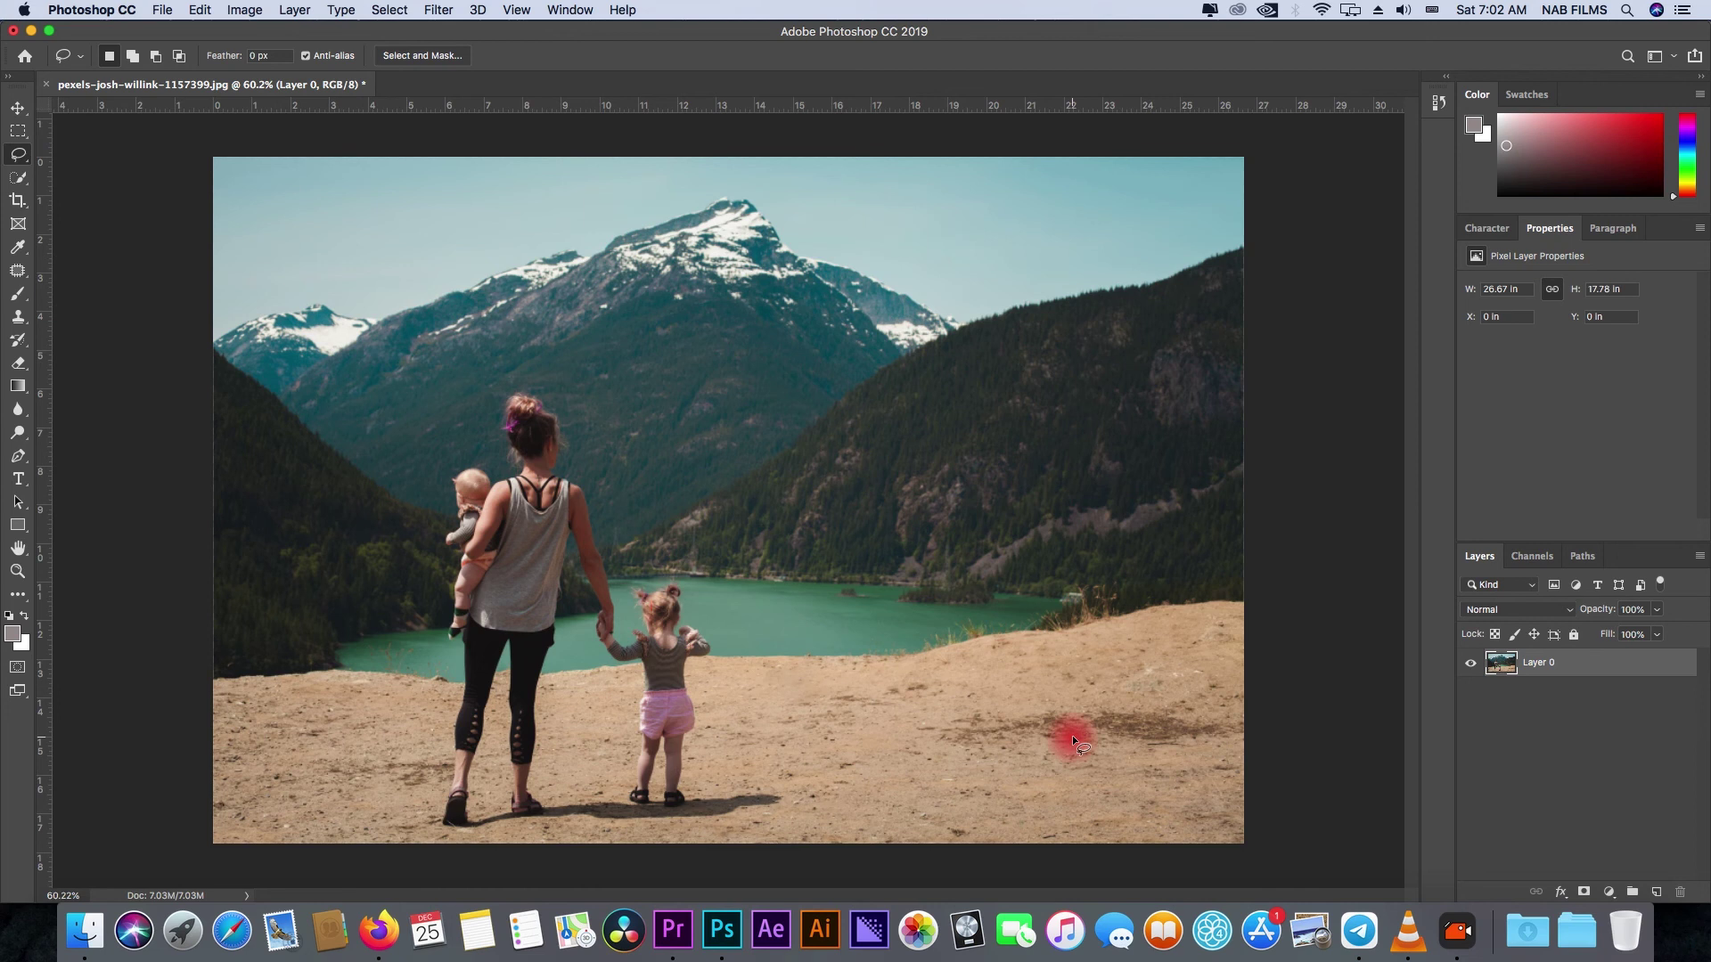
pyautogui.scroll(2, 843, 725)
pyautogui.scroll(2, 843, 725)
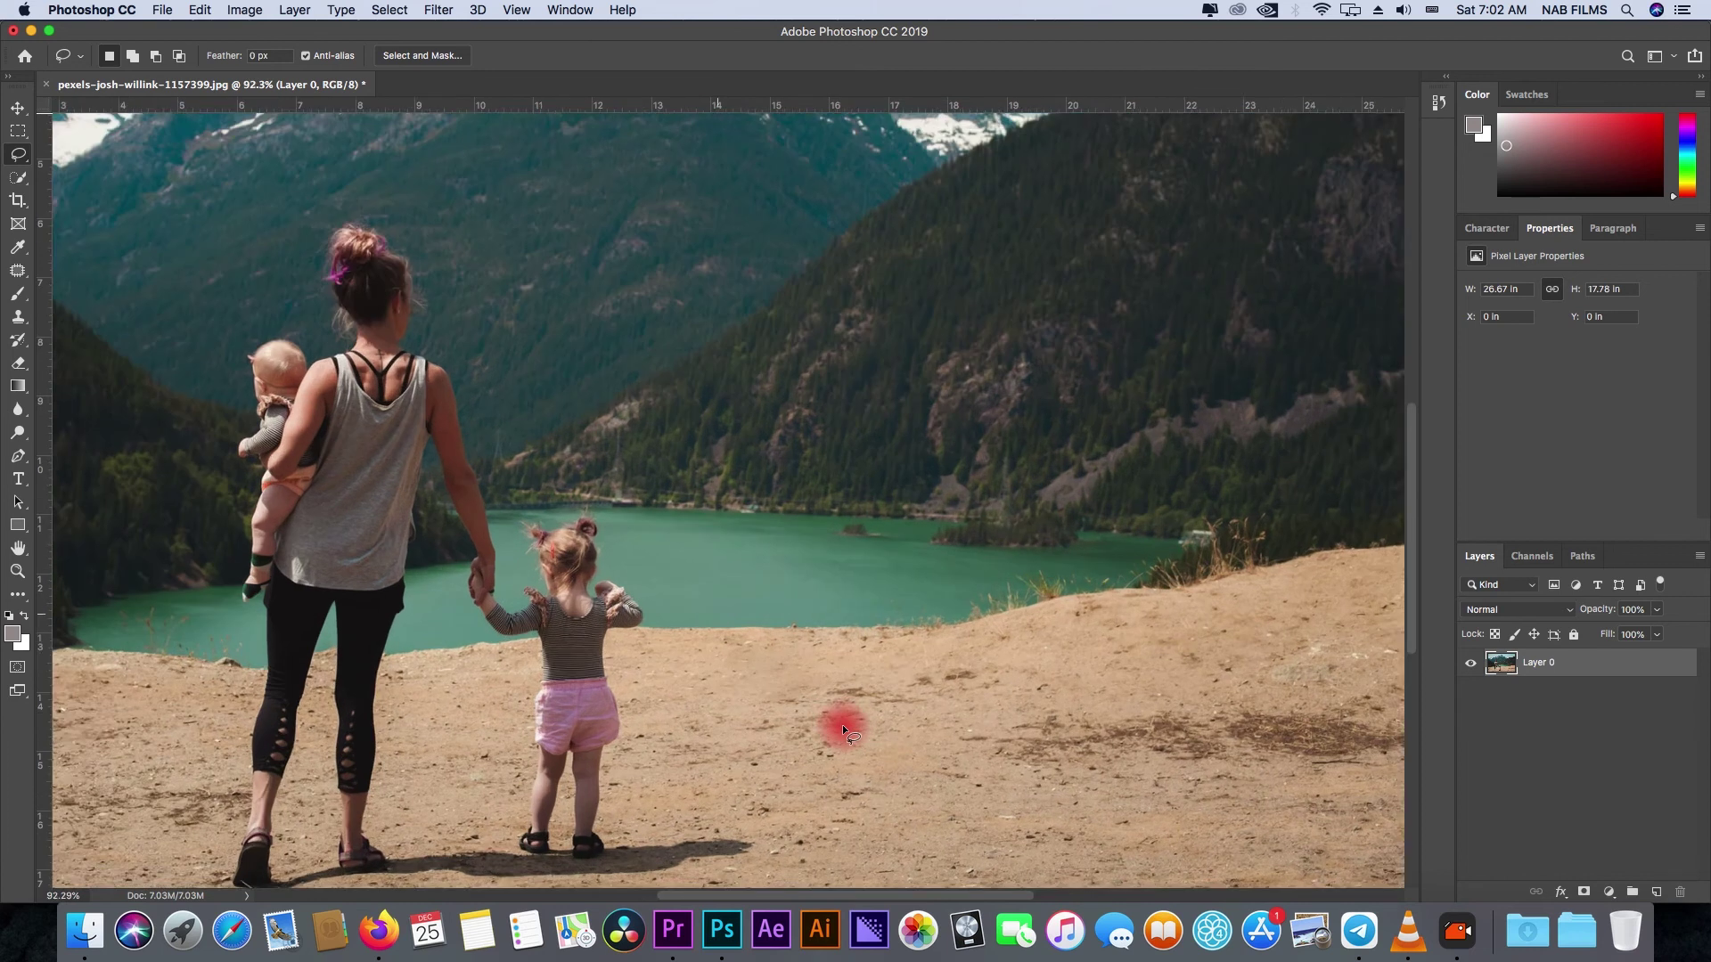
pyautogui.scroll(1, 842, 726)
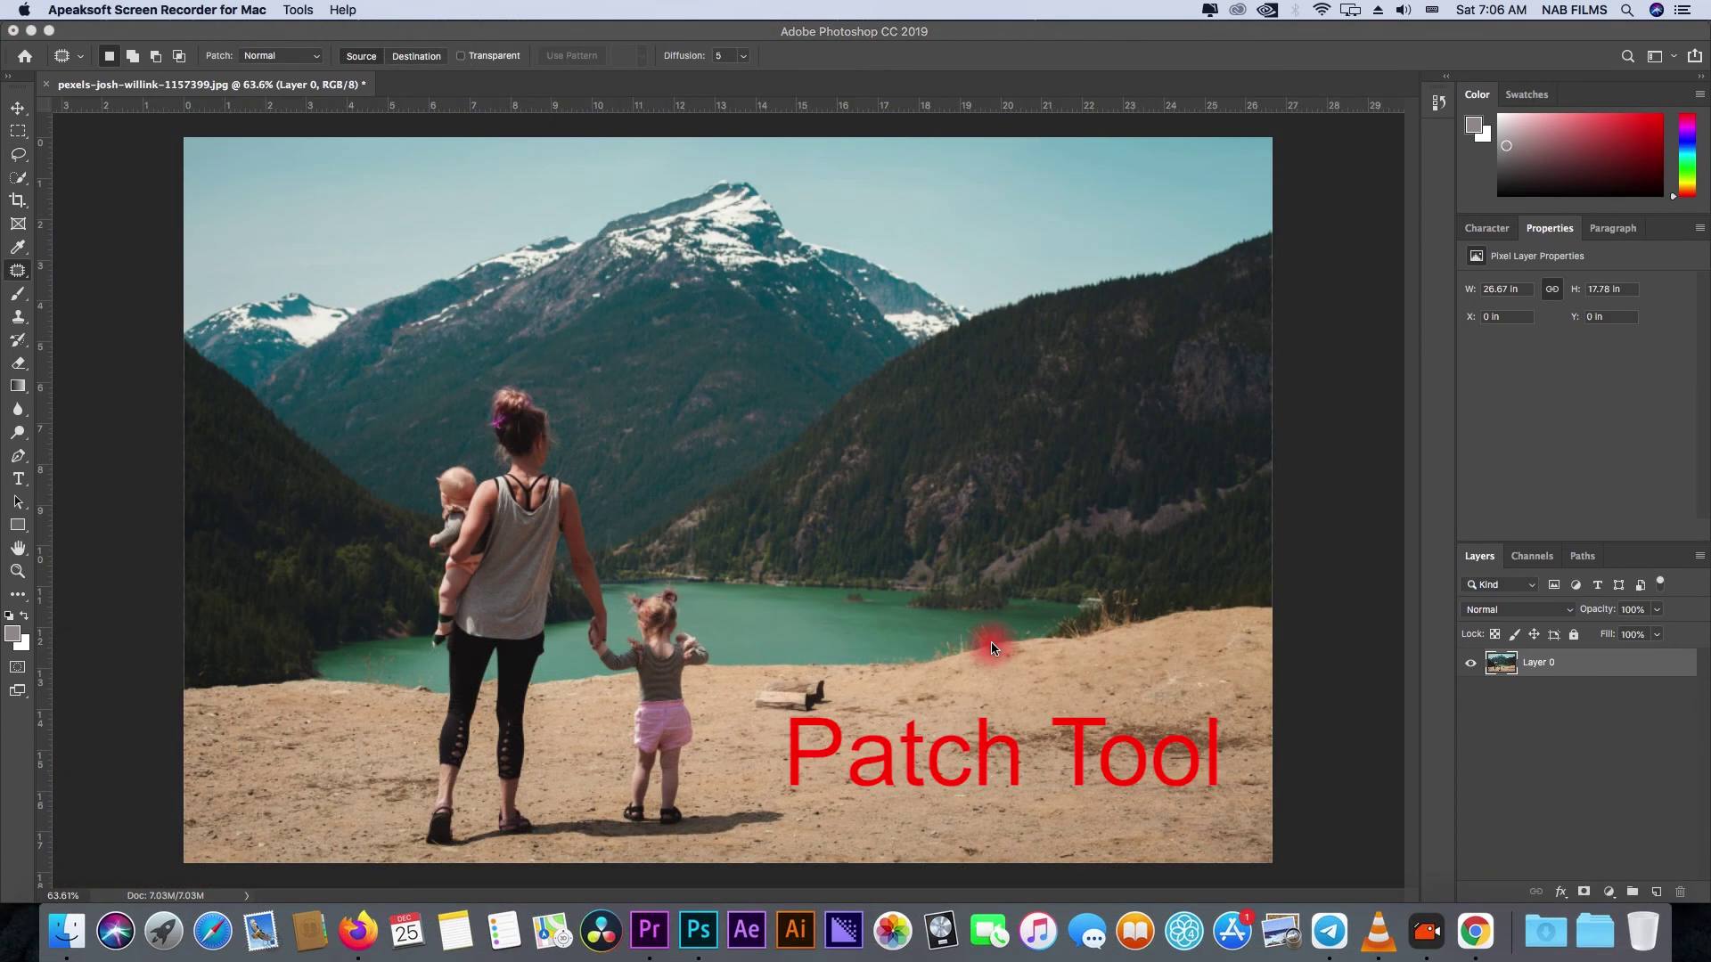
pyautogui.scroll(2, 804, 735)
pyautogui.scroll(2, 803, 734)
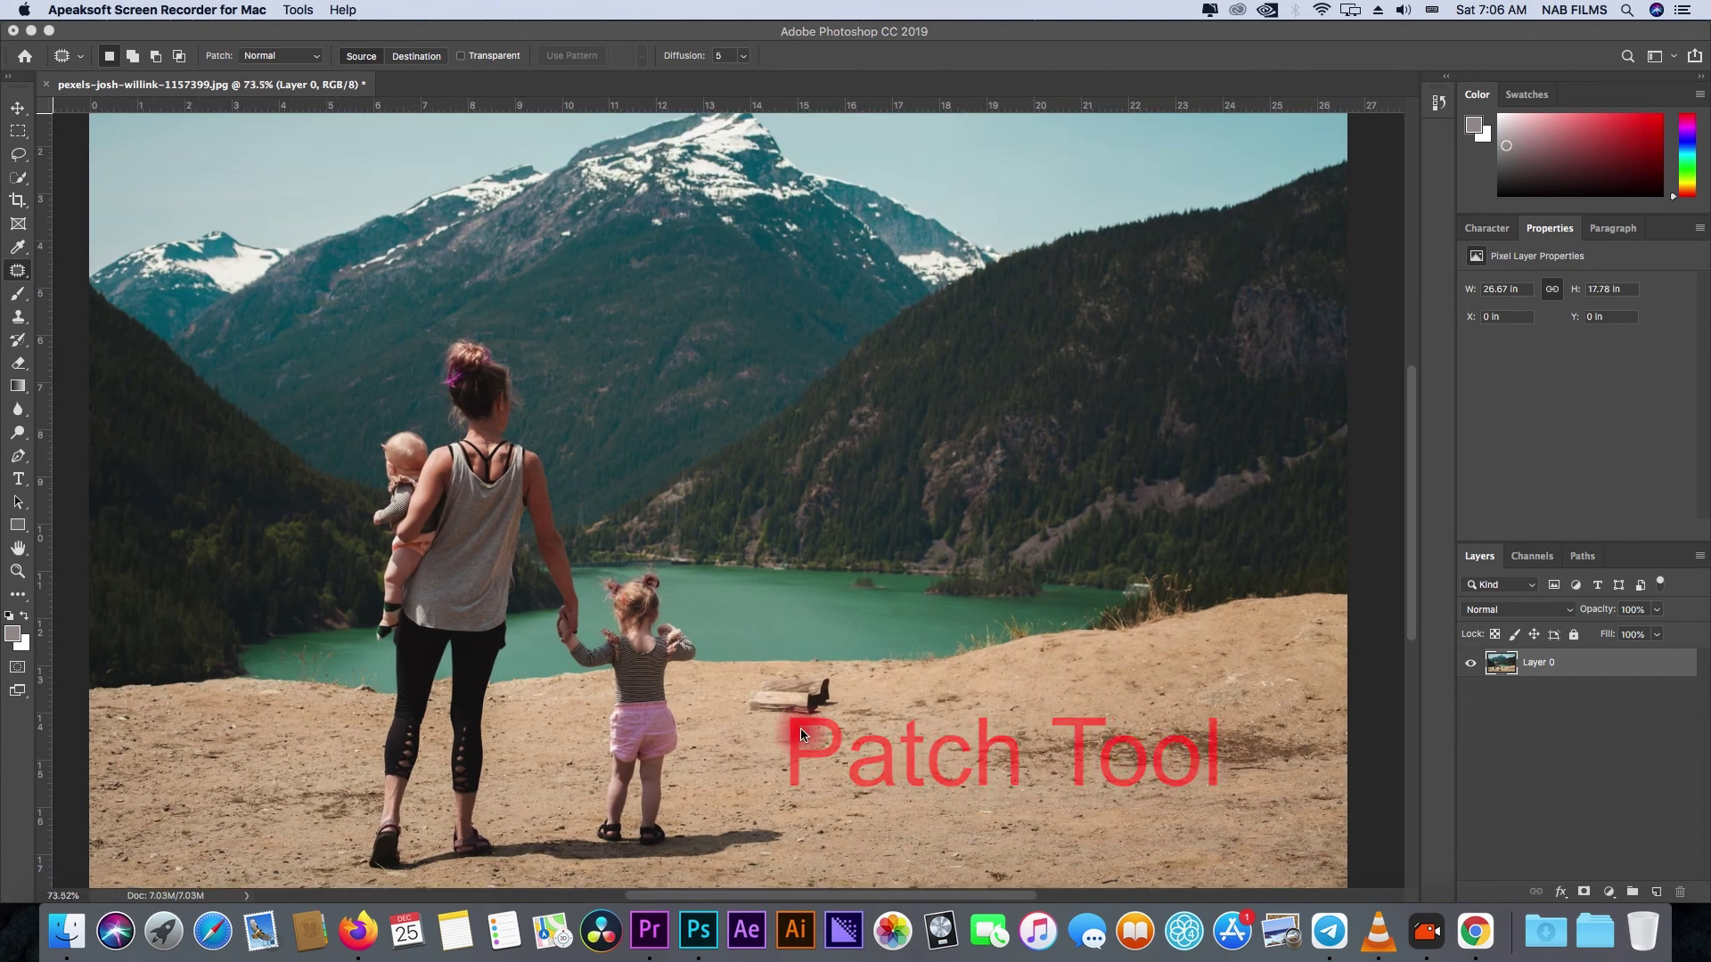
pyautogui.scroll(2, 804, 734)
pyautogui.scroll(1, 803, 734)
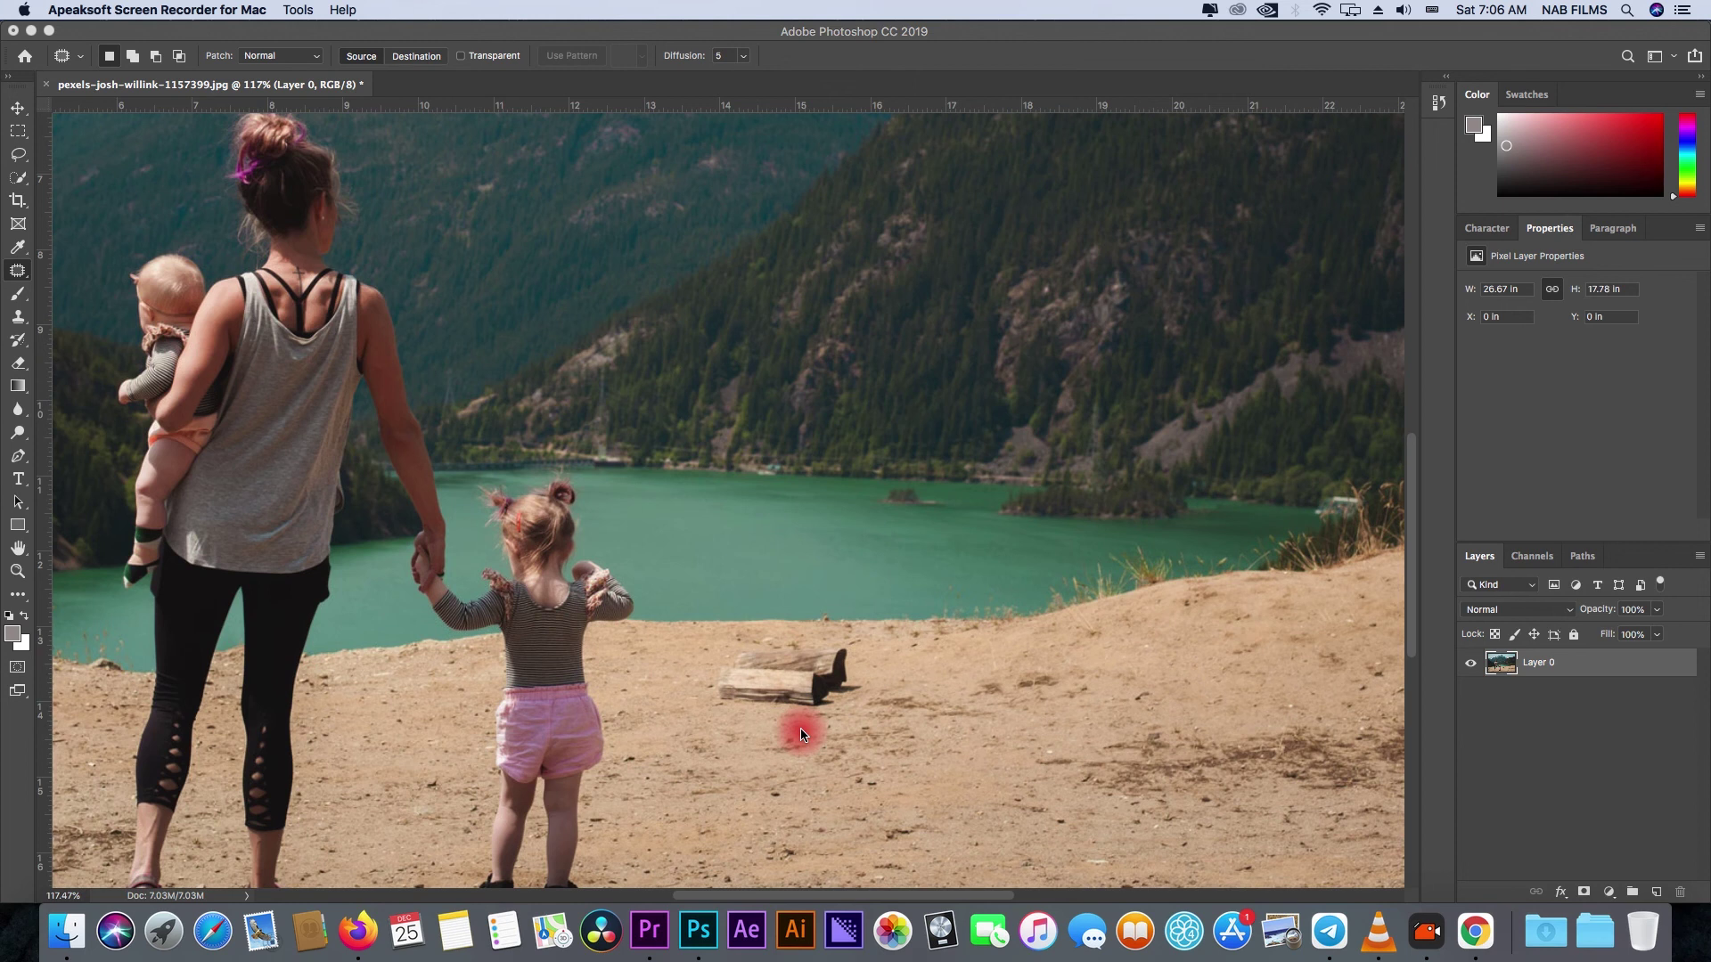
pyautogui.scroll(5, 800, 729)
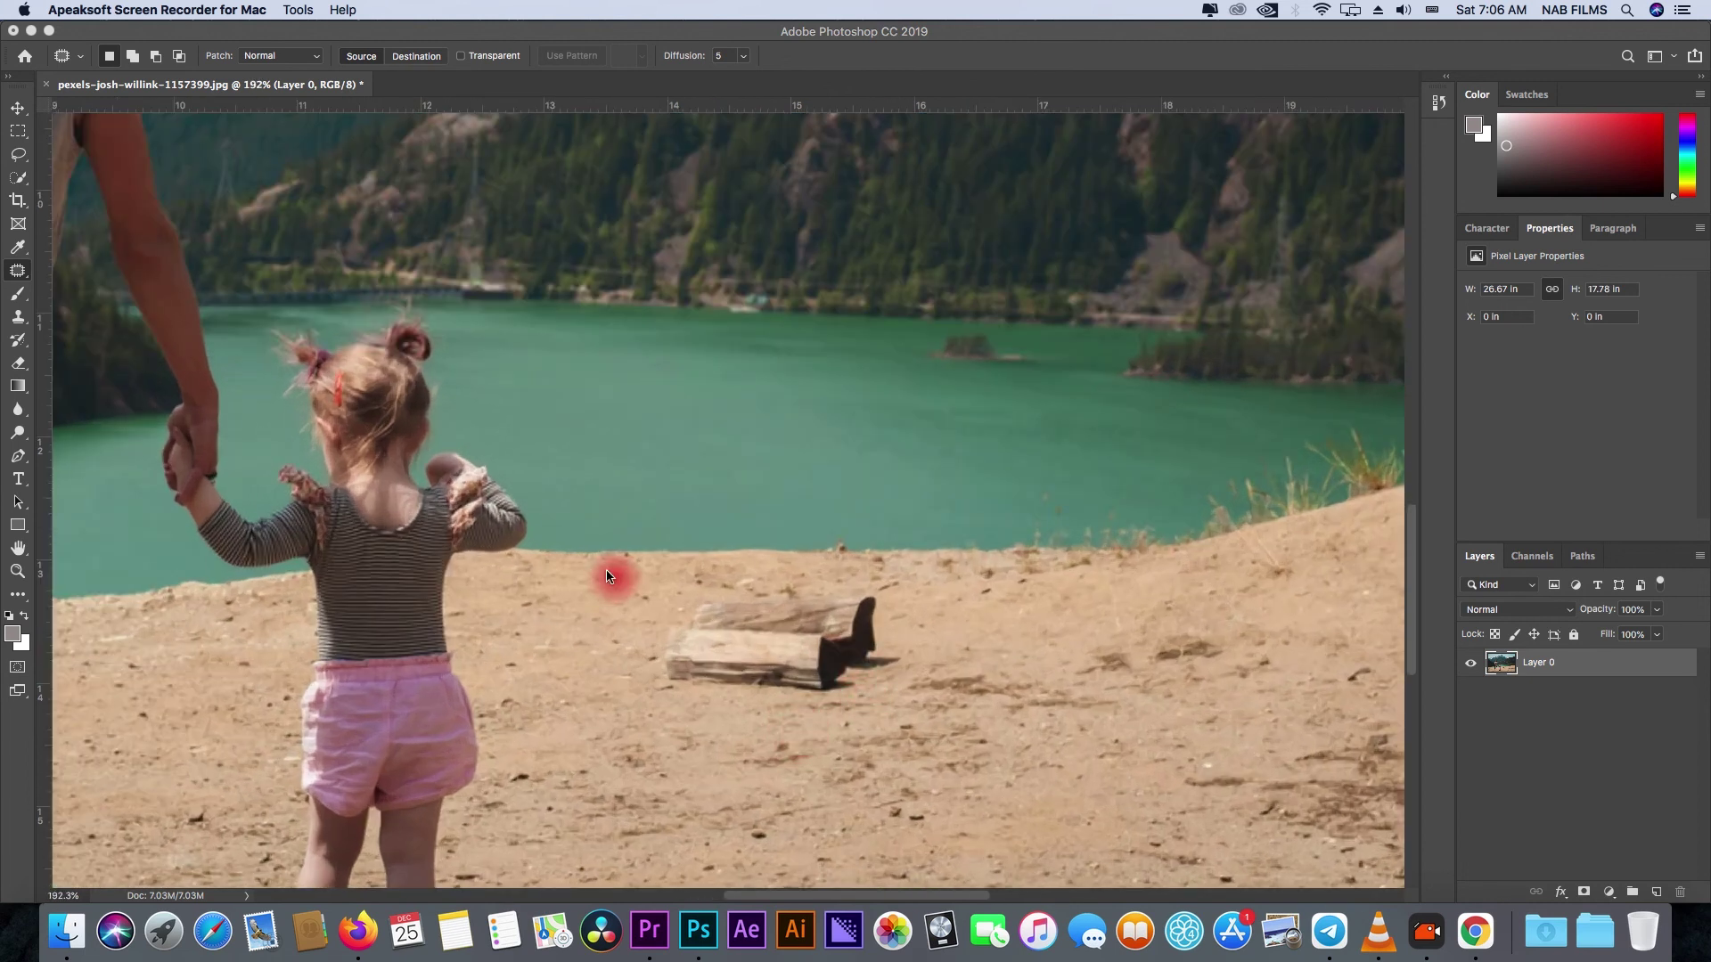
pyautogui.click(22, 278)
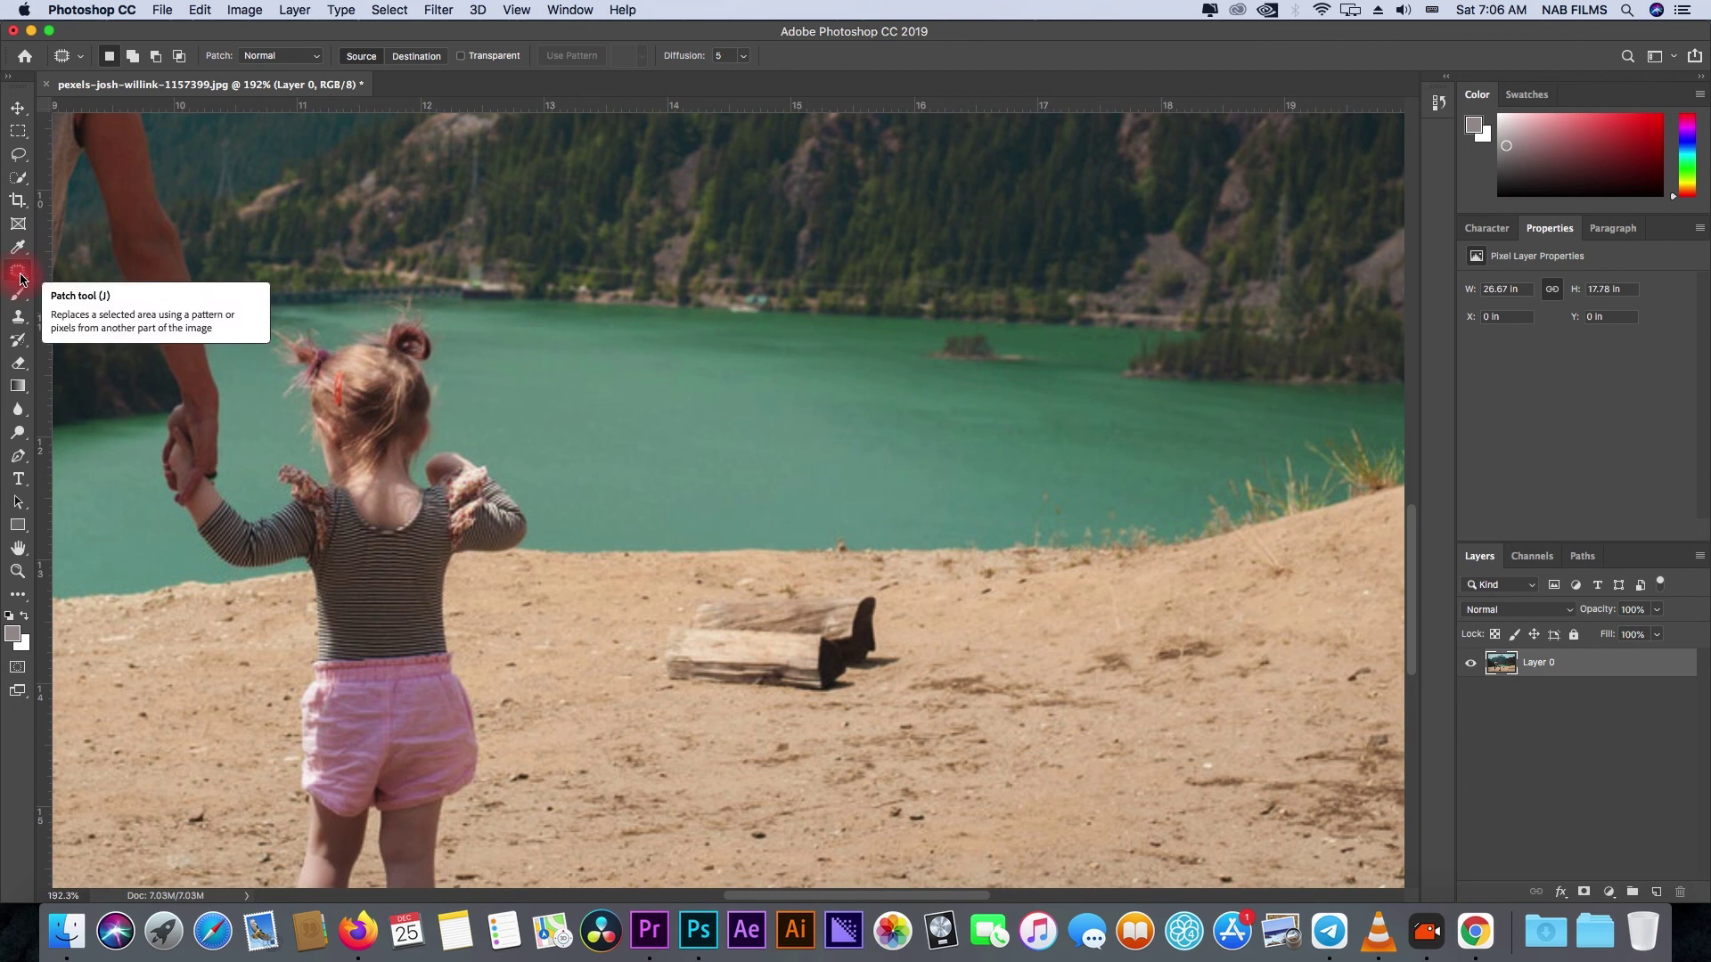
pyautogui.scroll(2, 727, 669)
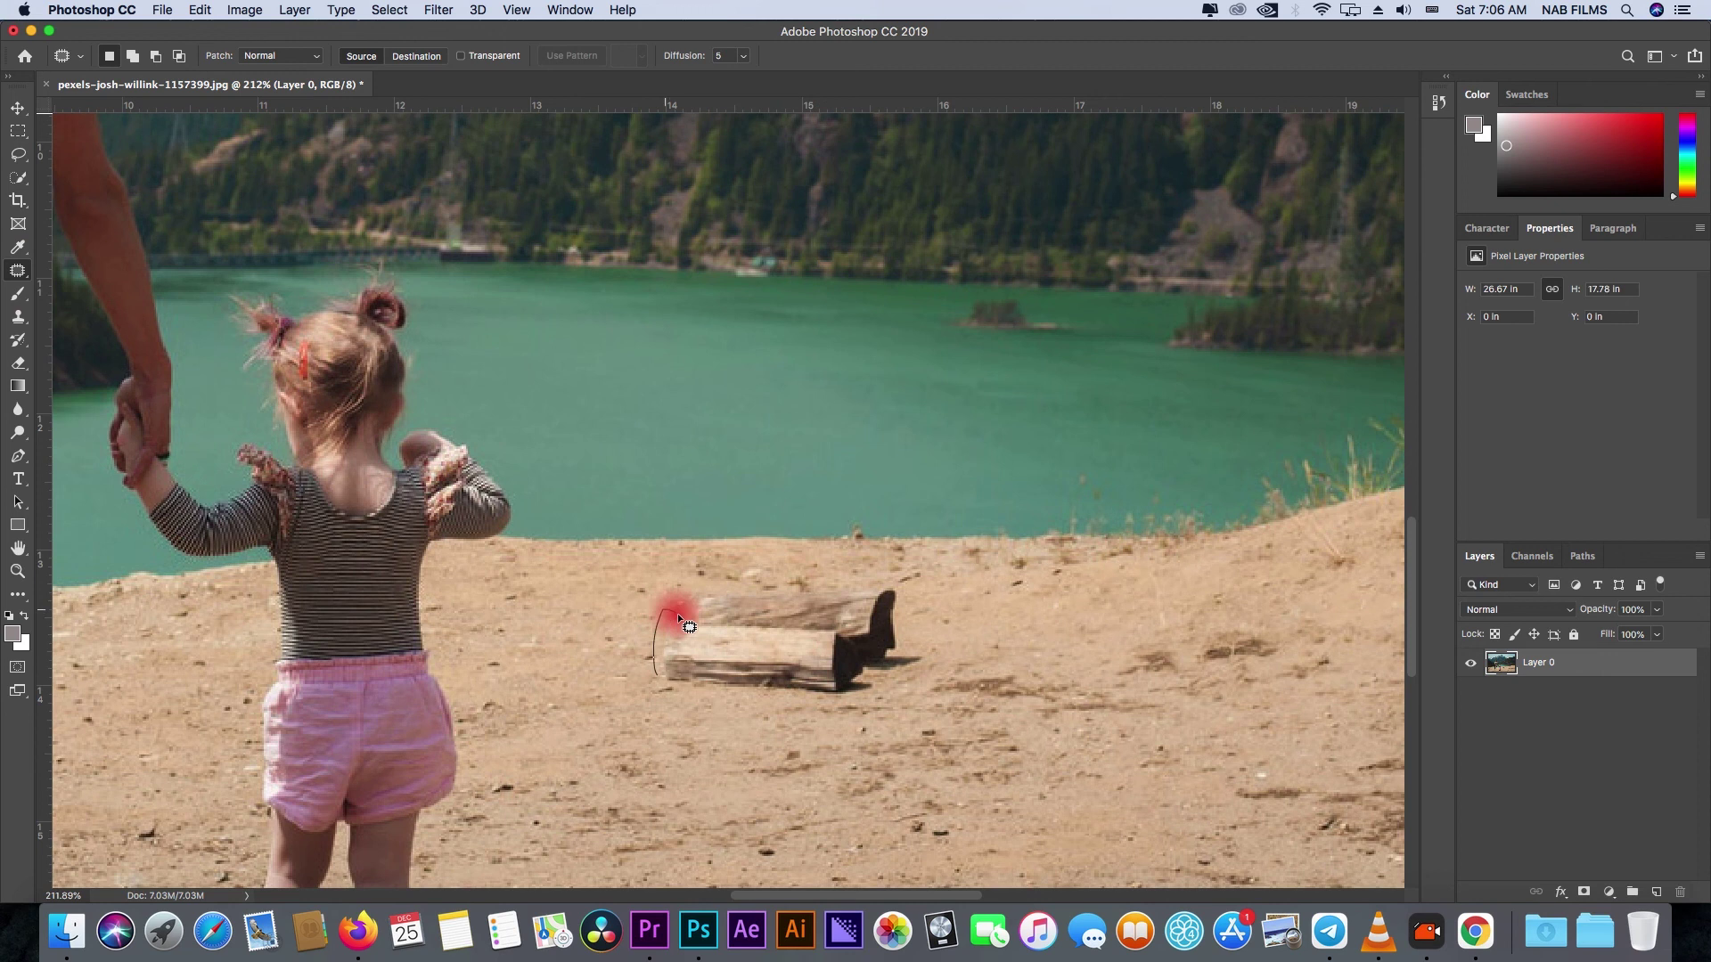
# Outline the log with the Patch Tool and drag the patch onto nearby clean sand.
pyautogui.moveTo(818, 588)
pyautogui.mouseDown()
pyautogui.moveTo(886, 590)
pyautogui.moveTo(888, 676)
pyautogui.moveTo(791, 704)
pyautogui.mouseUp()
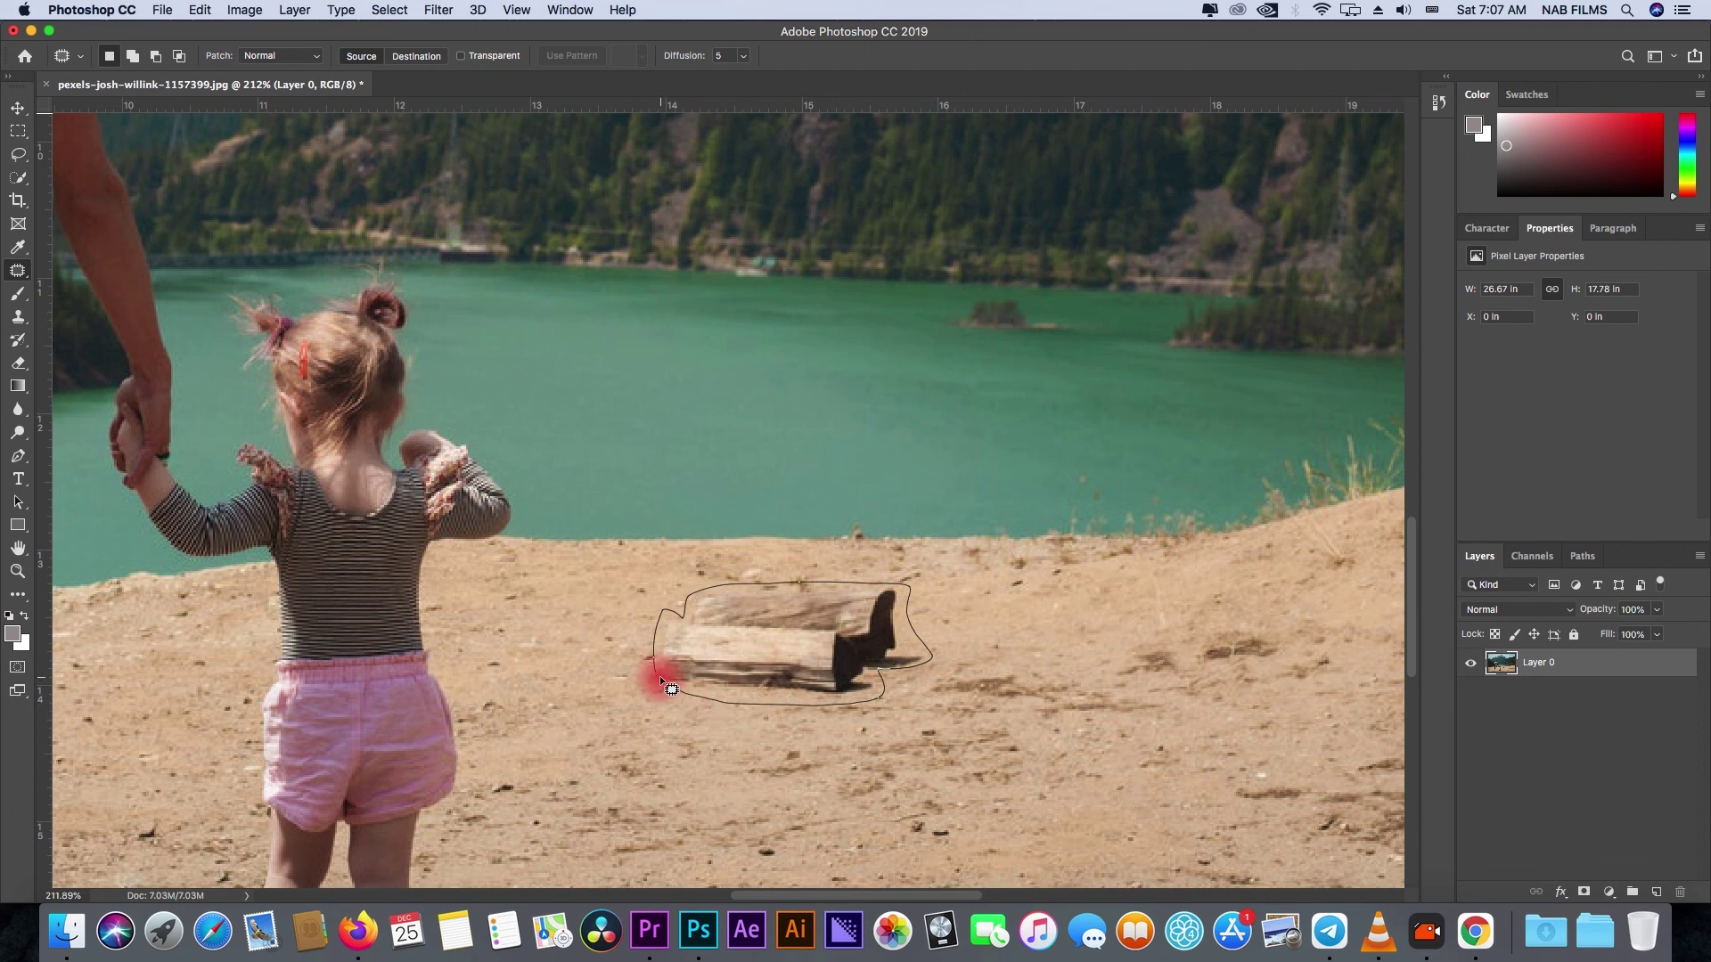
pyautogui.moveTo(664, 683); pyautogui.dragTo(664, 683)
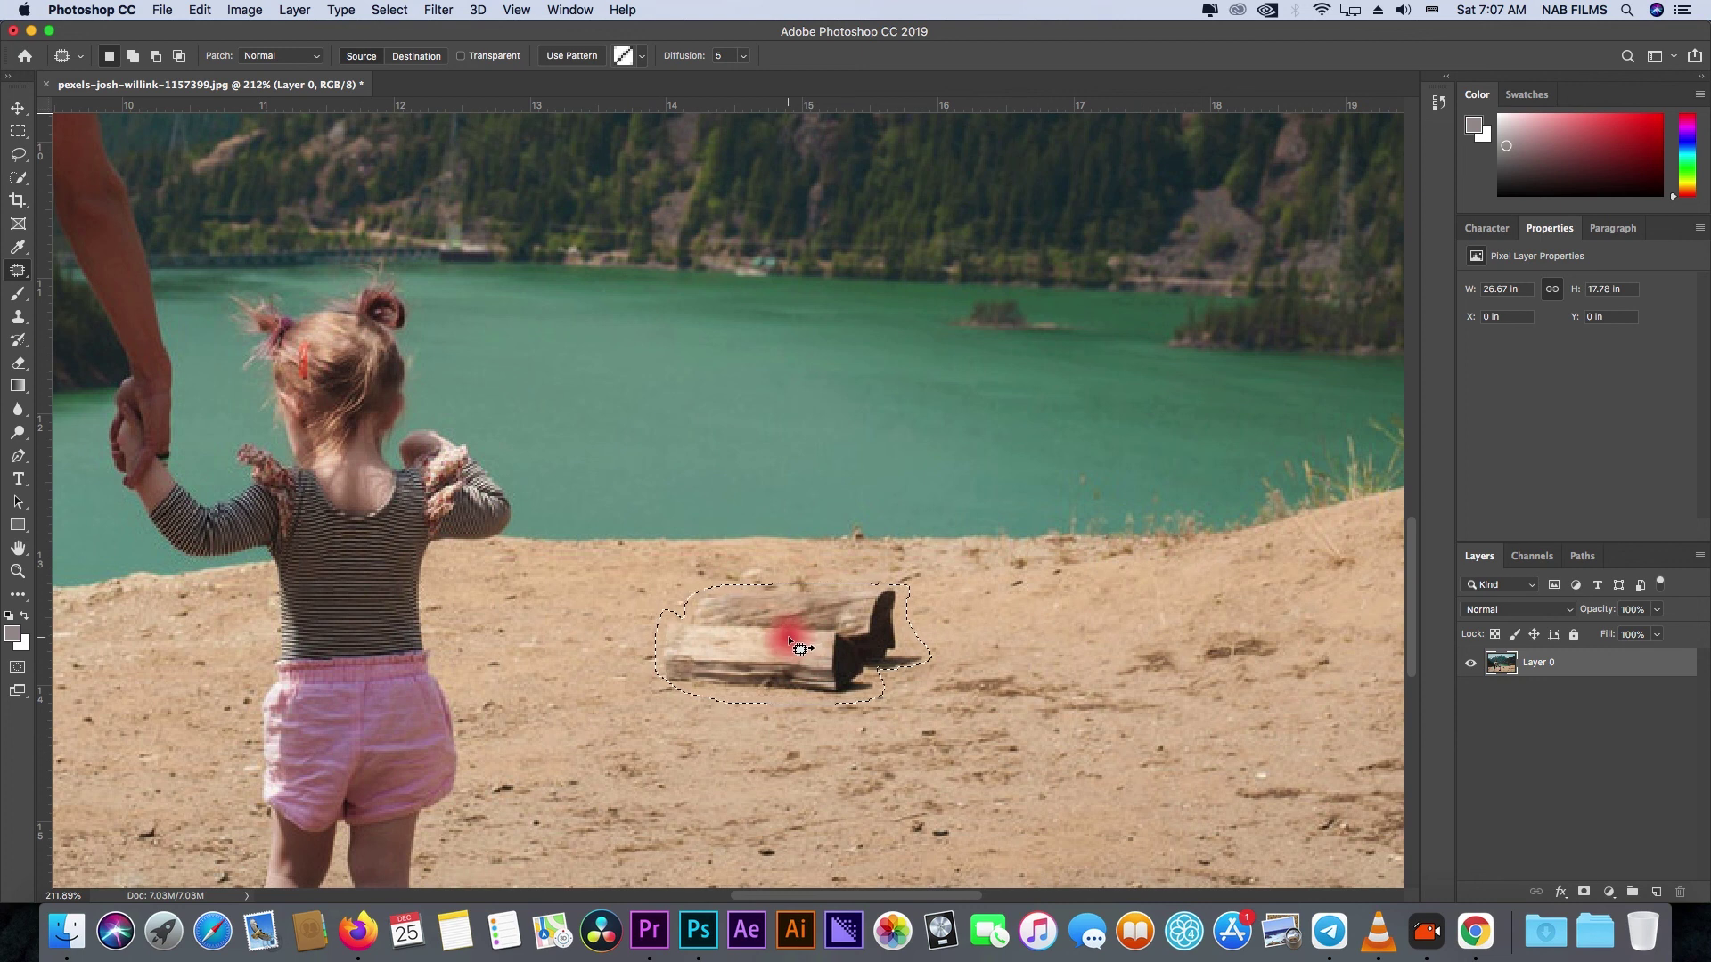
pyautogui.moveTo(800, 648); pyautogui.dragTo(771, 780)
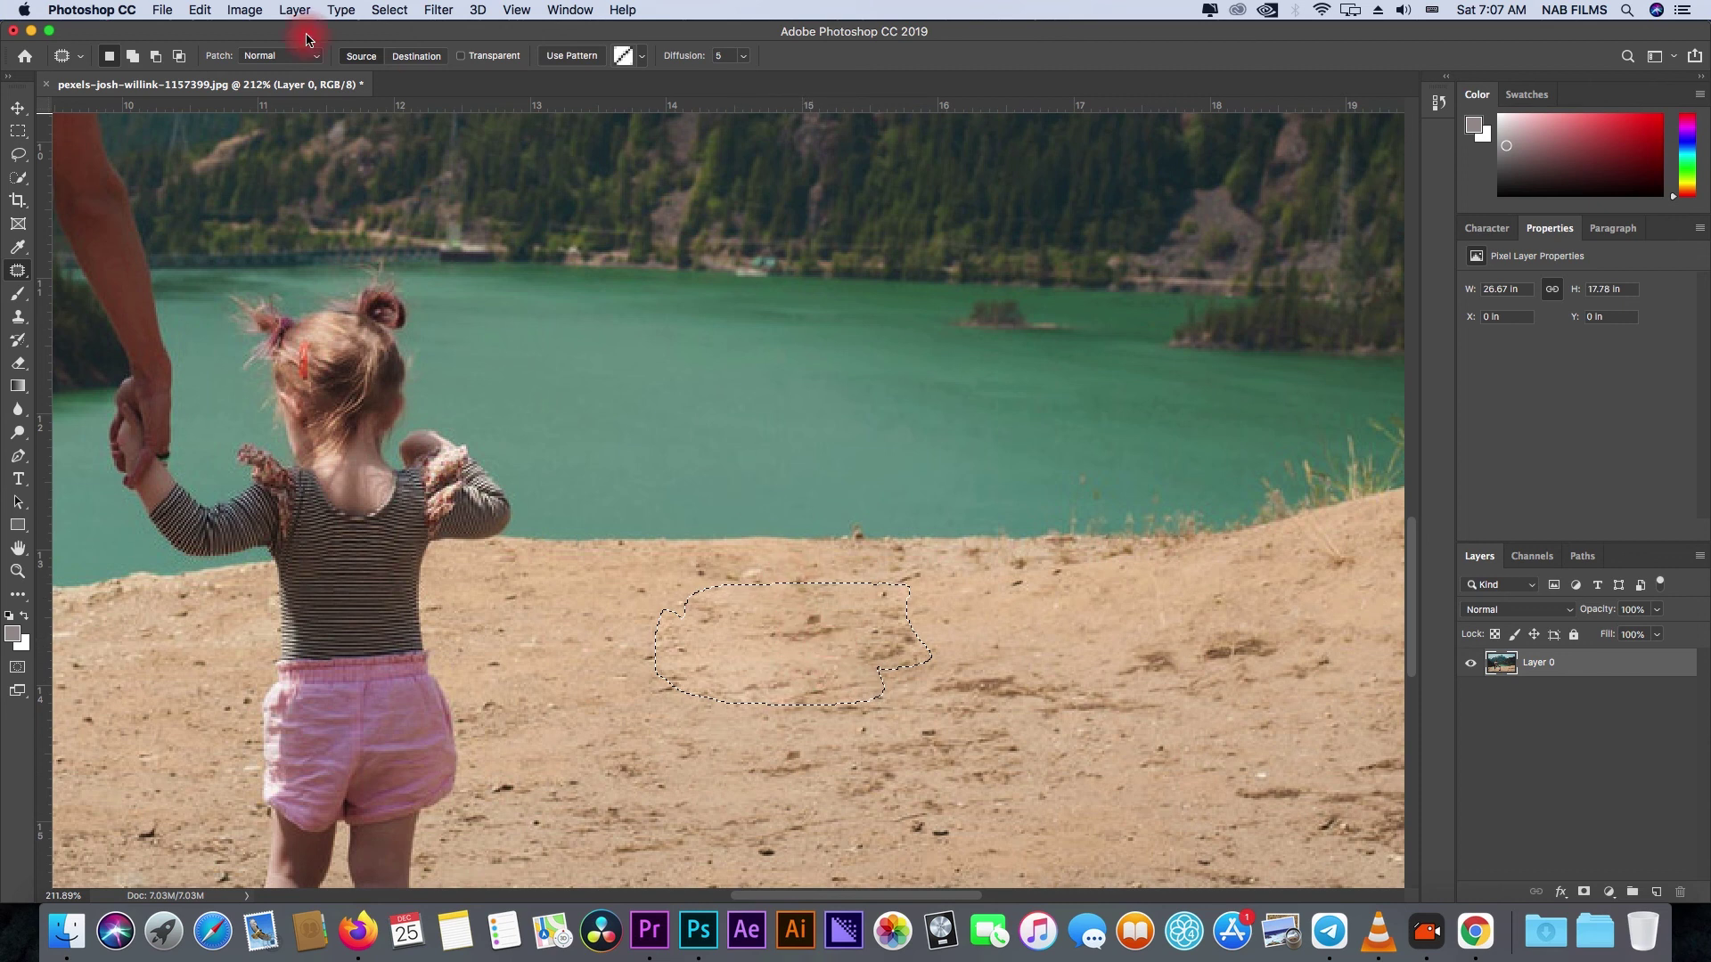
pyautogui.click(390, 9)
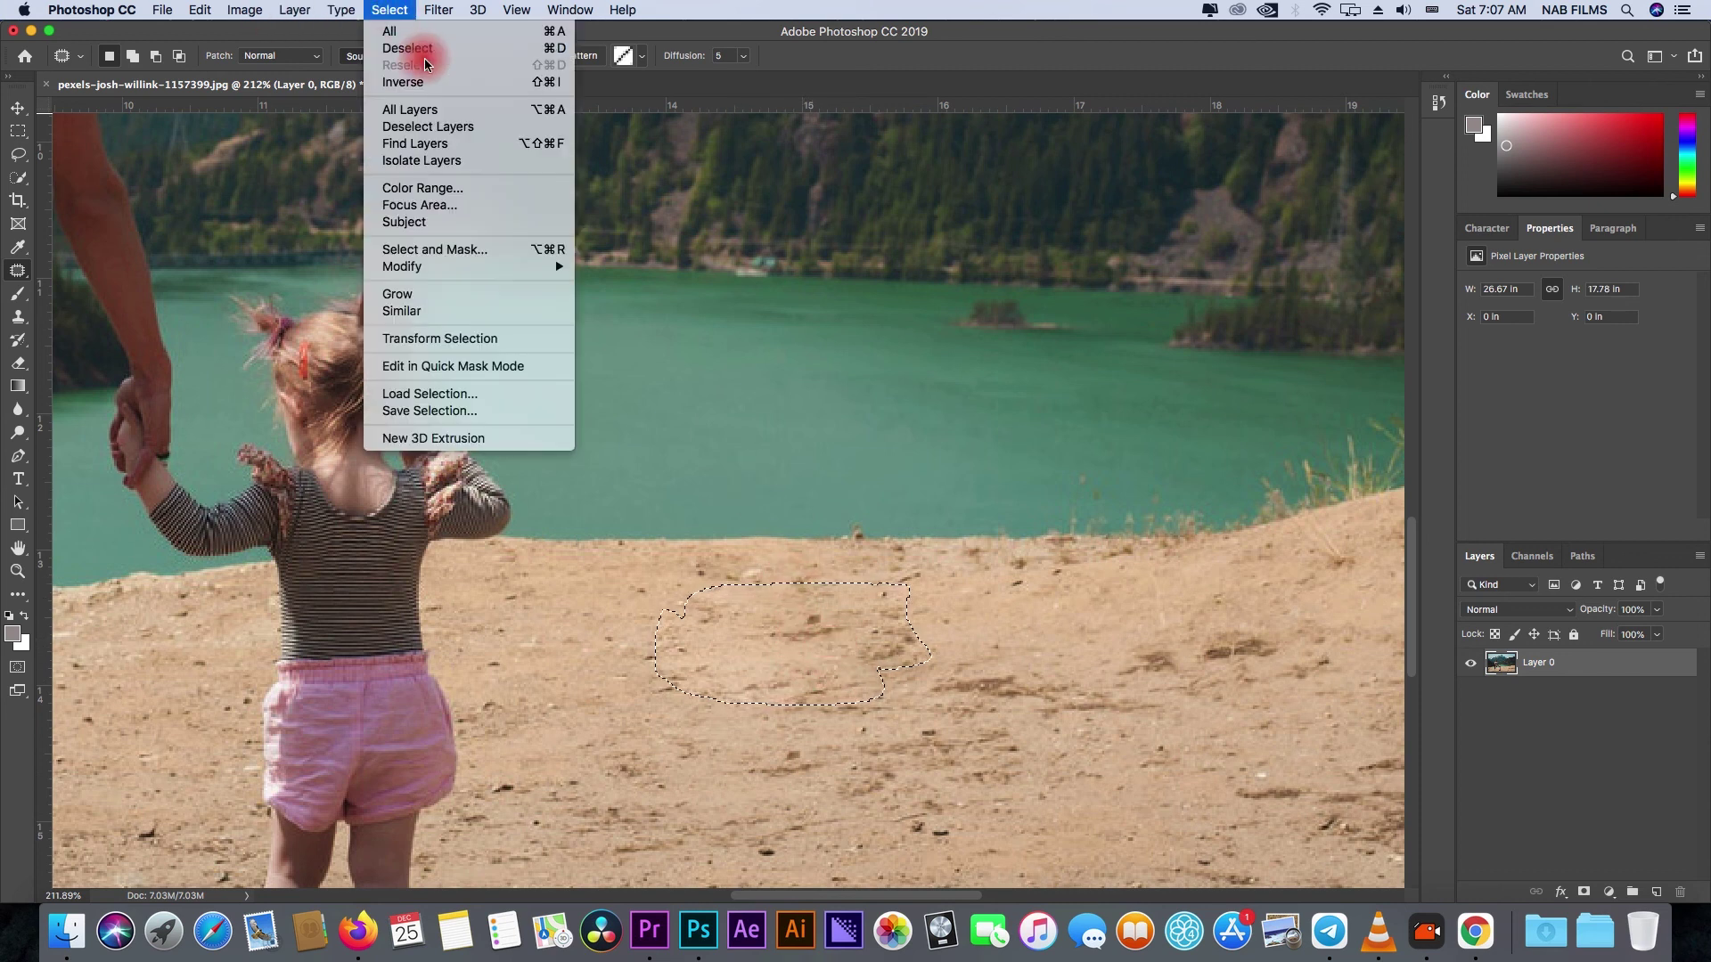